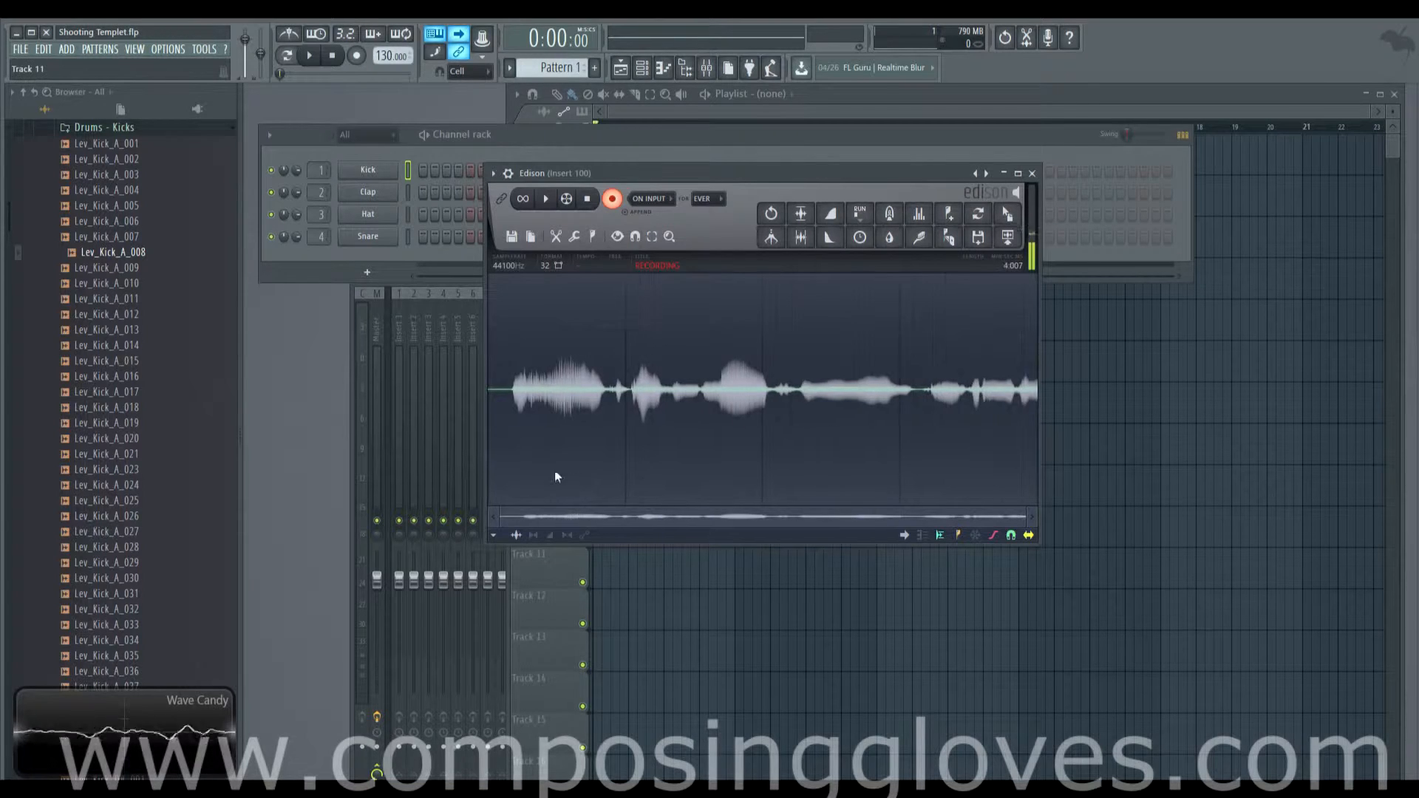
{"action": "left_click", "coordinate": [263, 732]}
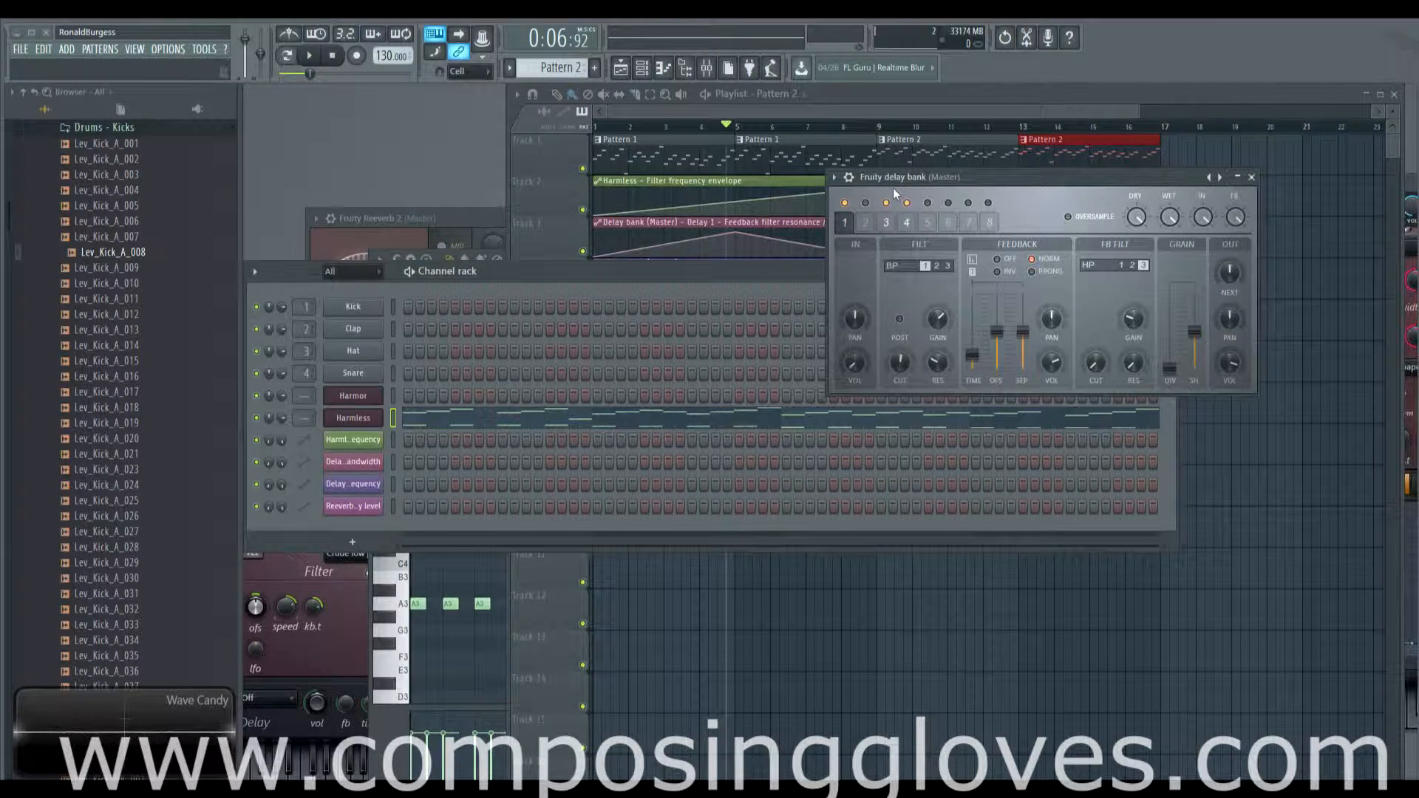
- Bring the playlist forward and return the playback position to the start of the song
{"action": "left_click", "coordinate": [762, 115]}
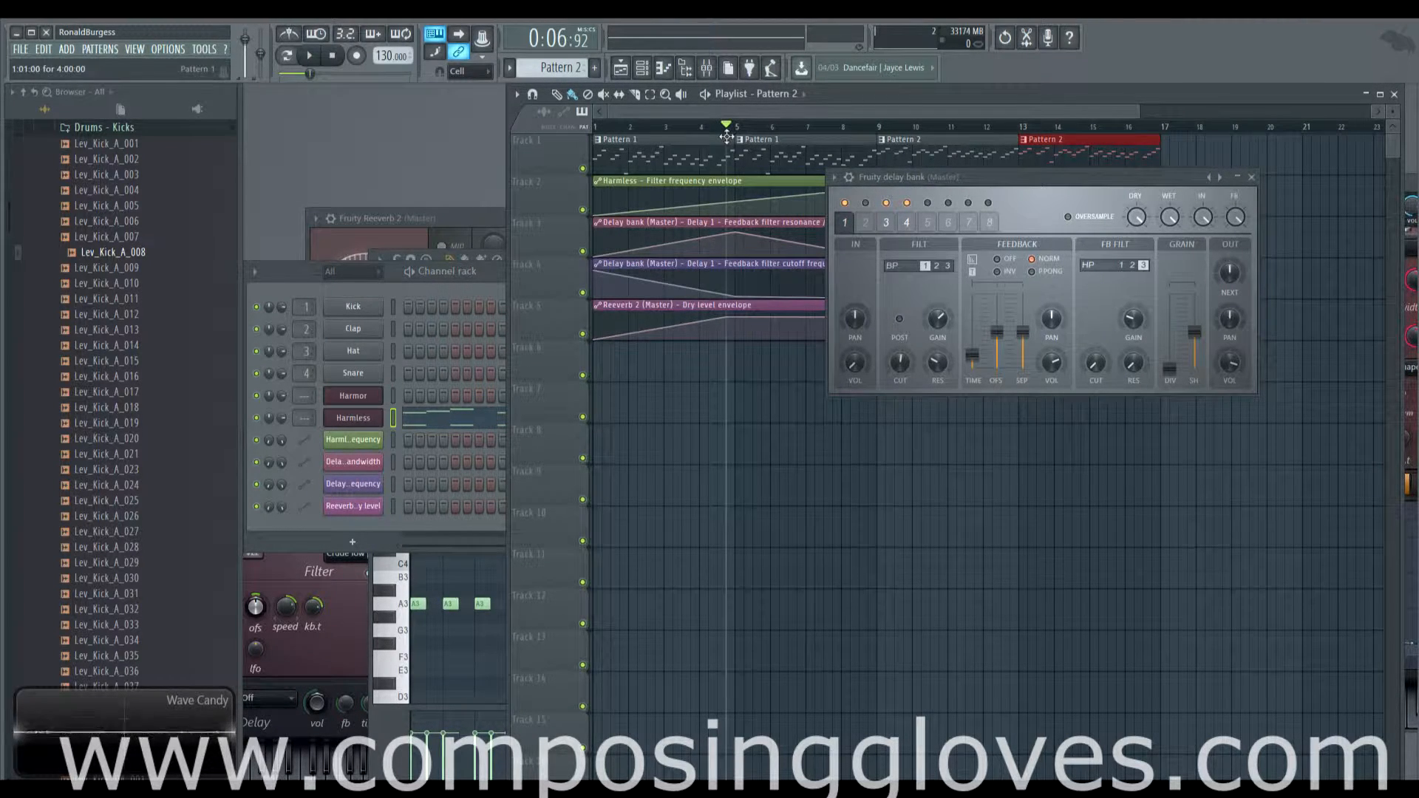
{"action": "left_click_drag", "start_coordinate": [727, 128], "coordinate": [551, 139]}
{"action": "left_click_drag", "start_coordinate": [682, 128], "coordinate": [348, 105]}
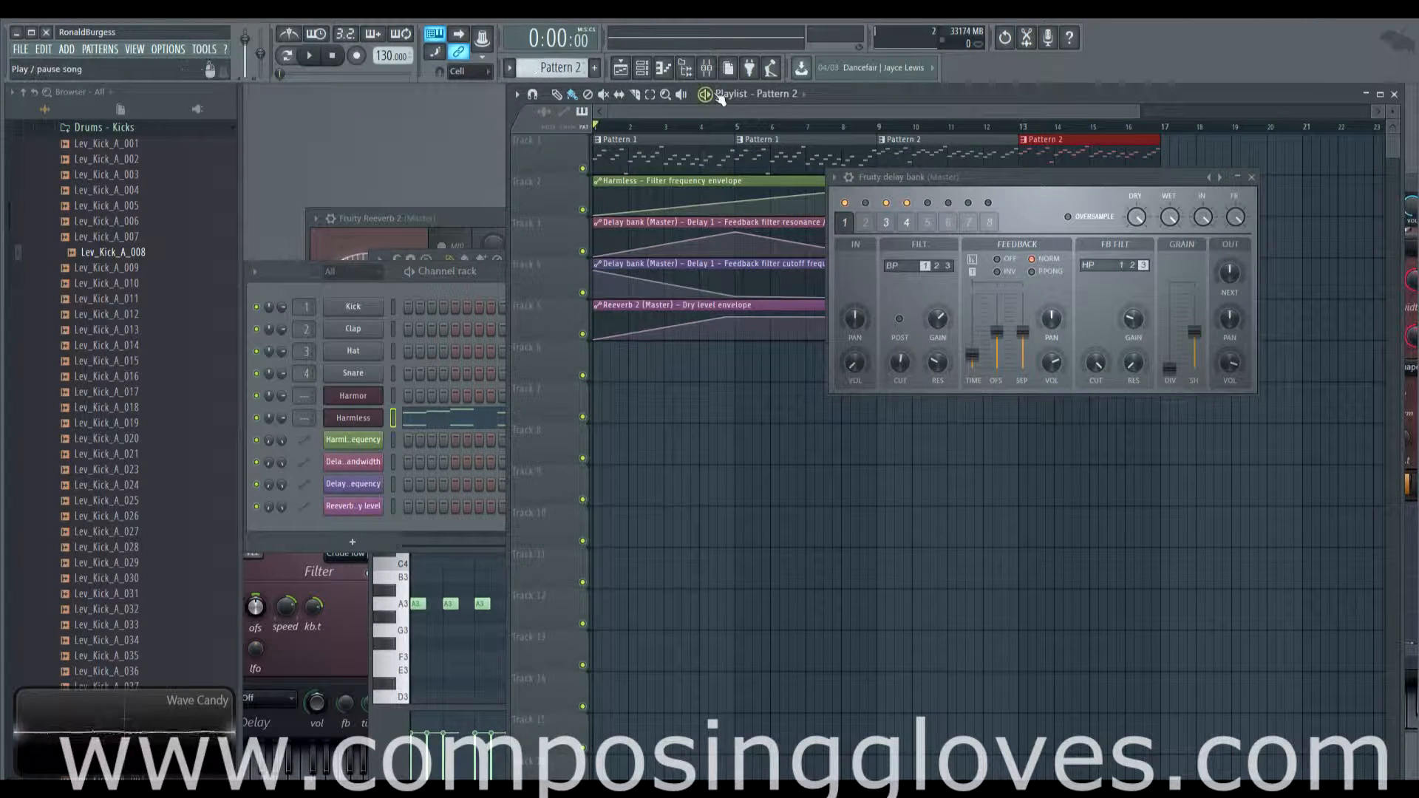
- Create a new pattern named "NEW PAttern" and add a Harmless synth channel to the channel rack
{"action": "left_click", "coordinate": [642, 68]}
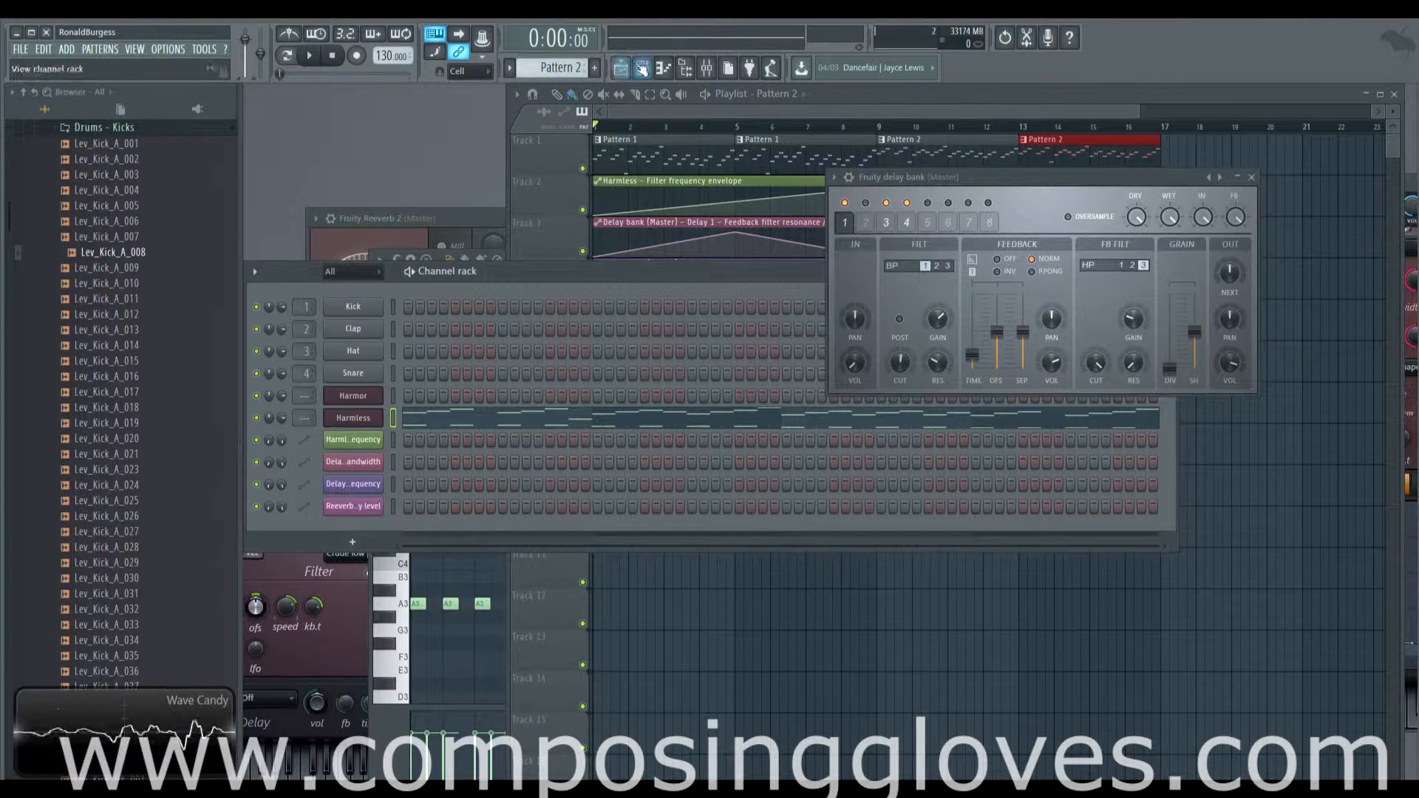
{"action": "left_click", "coordinate": [596, 69]}
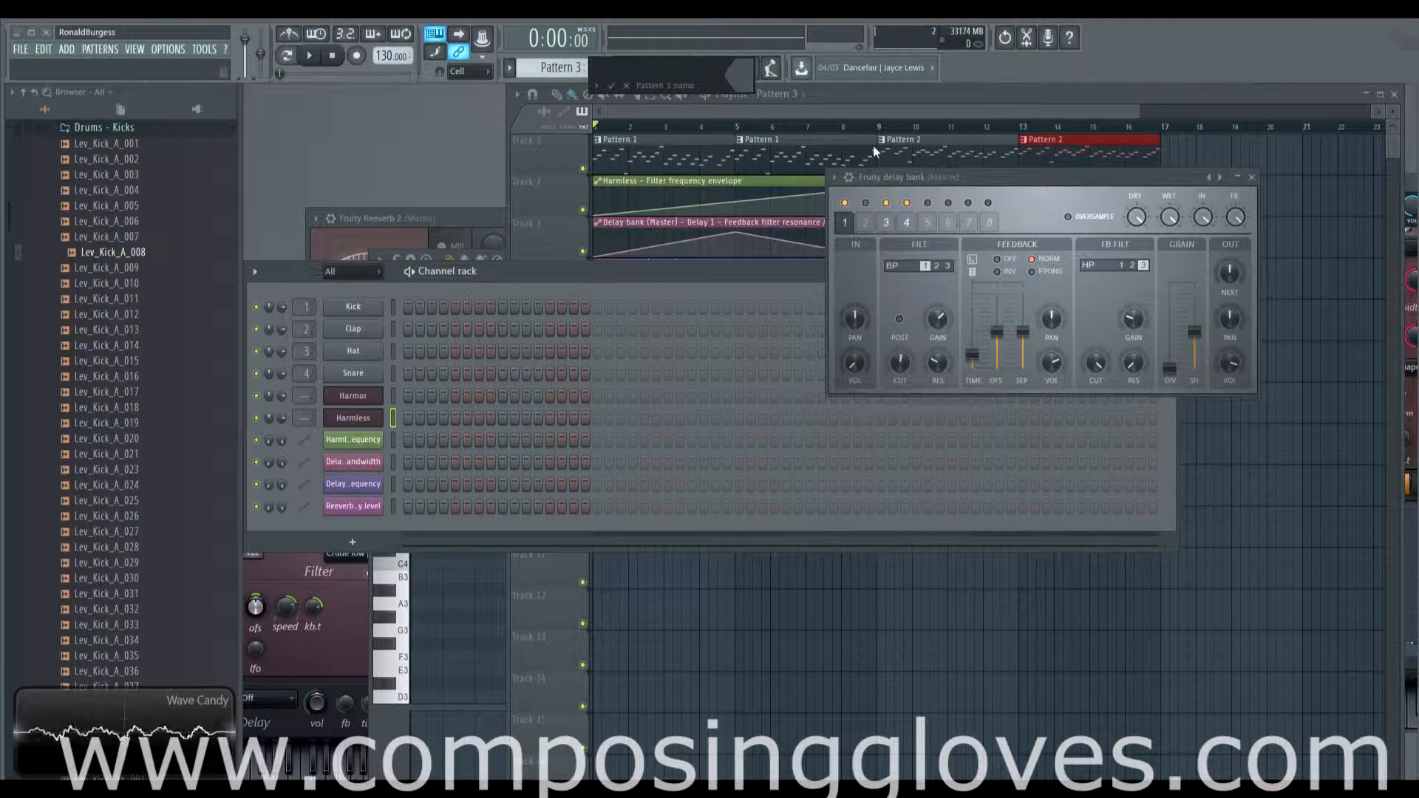
{"action": "type", "text": "NEW"}
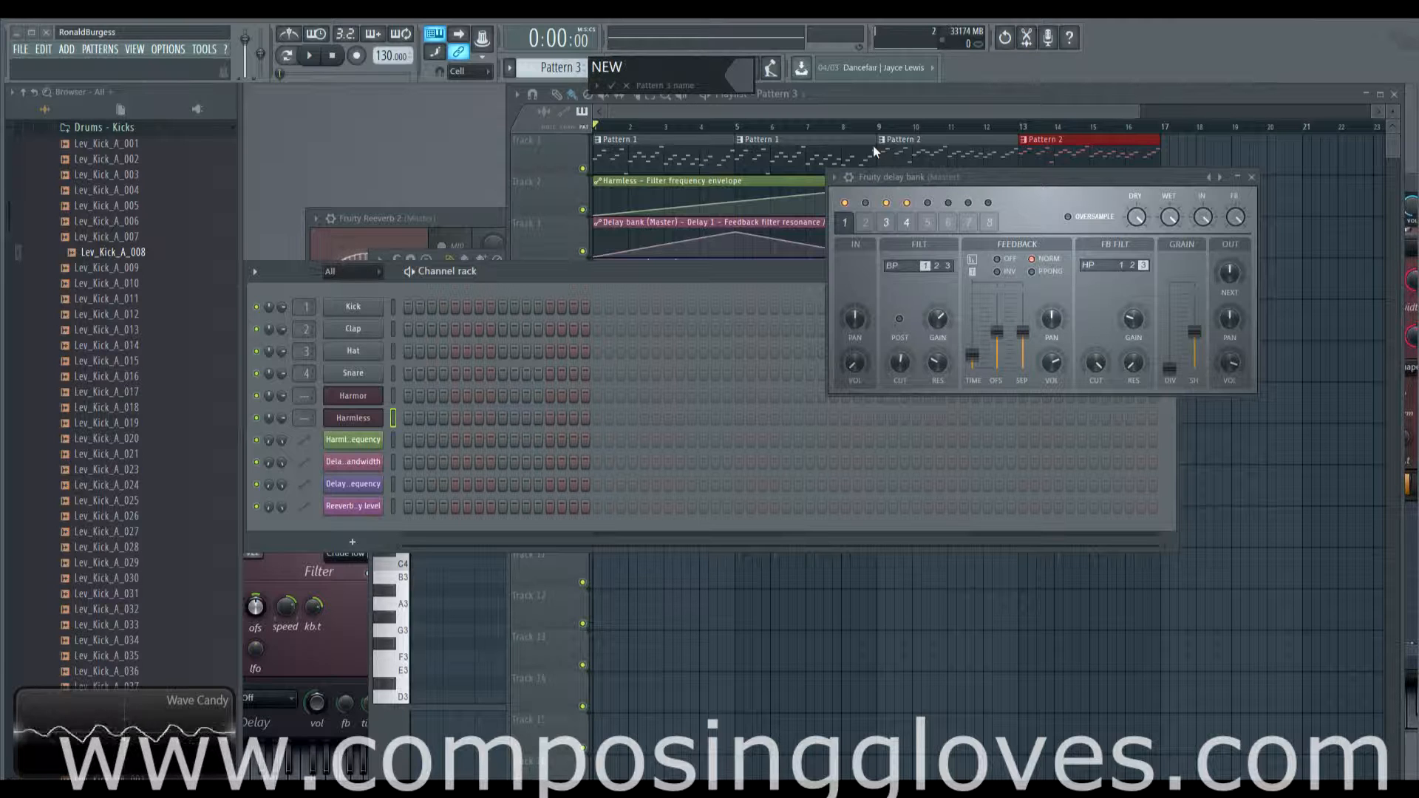
{"action": "type", "text": " PAttern"}
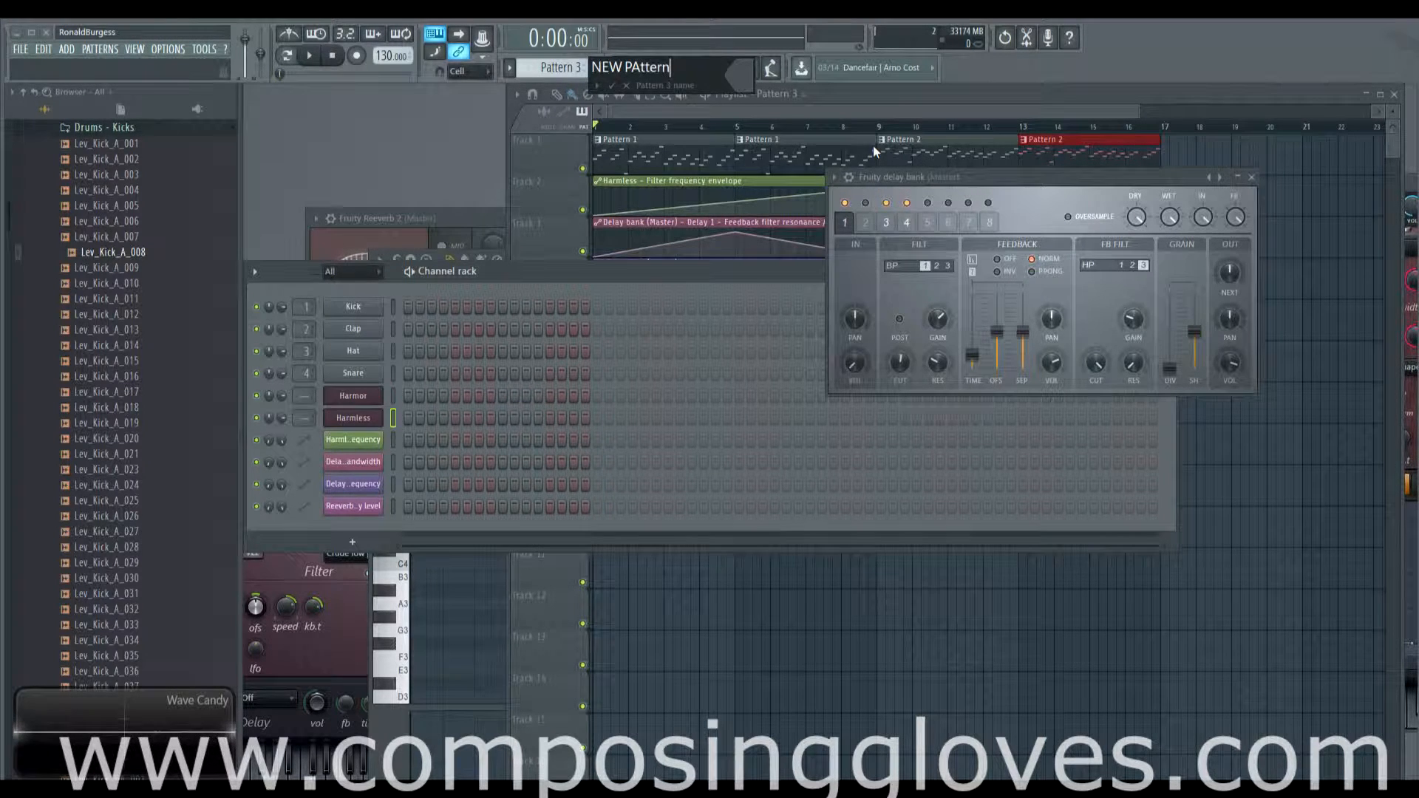
{"action": "key", "text": "Return"}
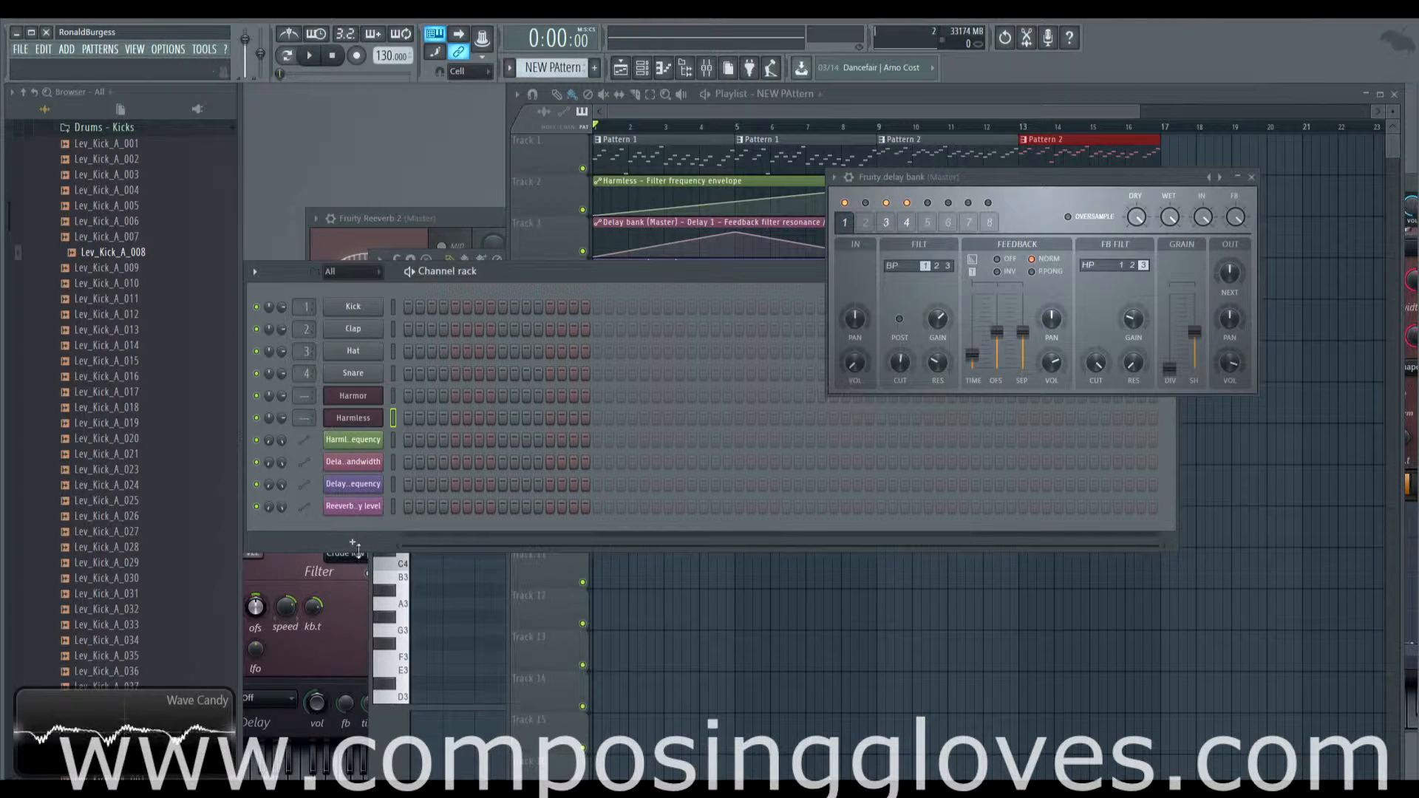
{"action": "left_click", "coordinate": [365, 549]}
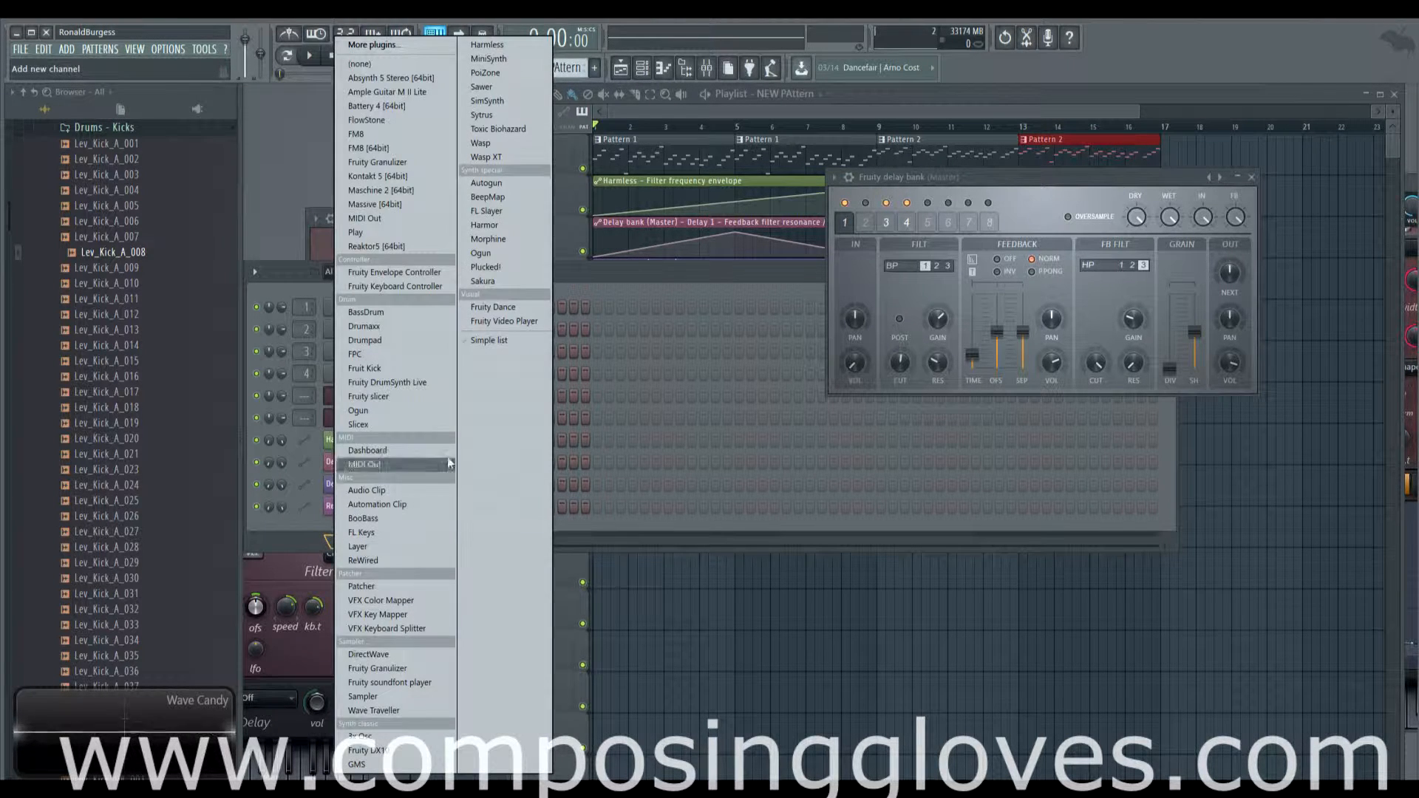
{"action": "left_click", "coordinate": [536, 44]}
- Disable the Fruity delay bank and Fruity Reeverb 2 effects on the Master mixer track
{"action": "key", "text": "F9"}
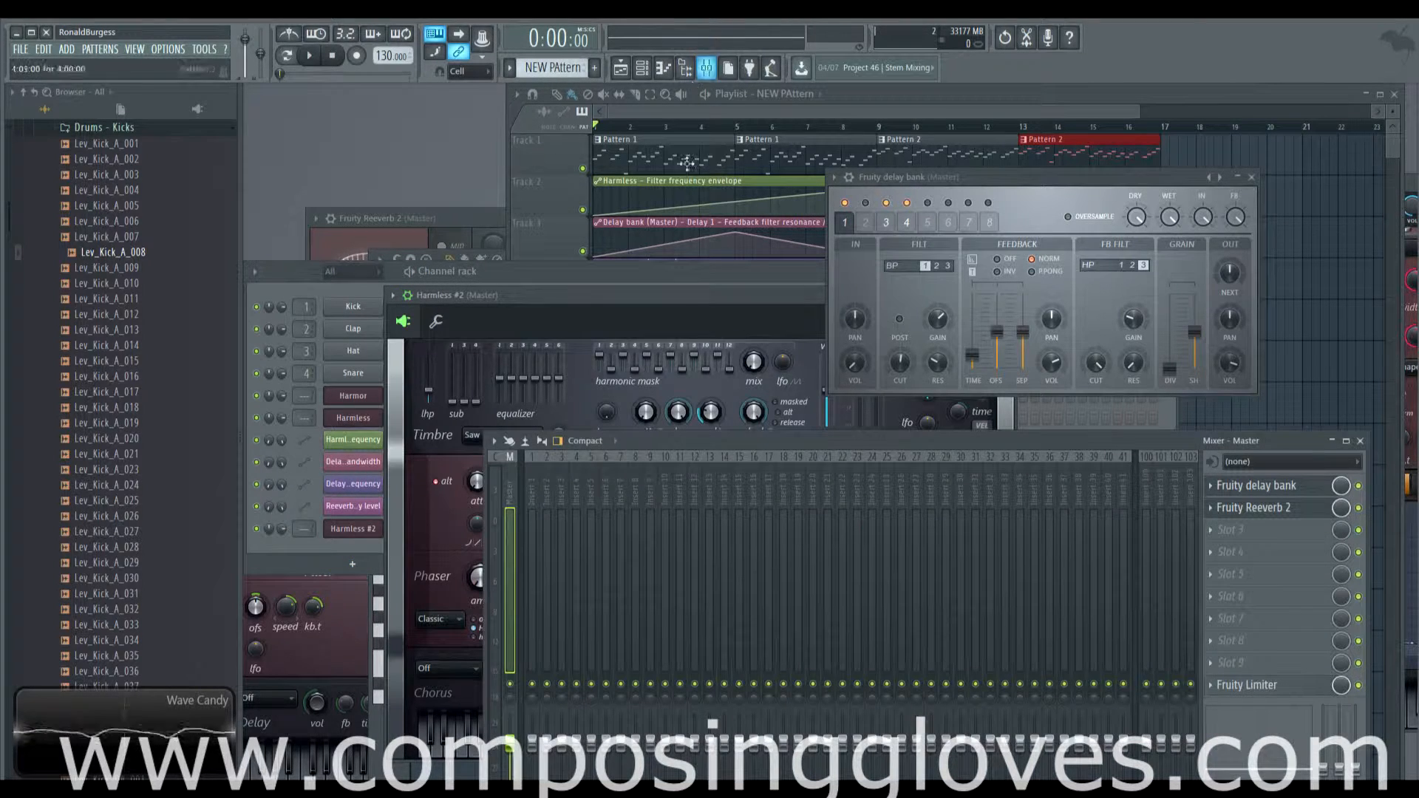
{"action": "left_click", "coordinate": [1359, 486]}
{"action": "left_click", "coordinate": [1358, 508]}
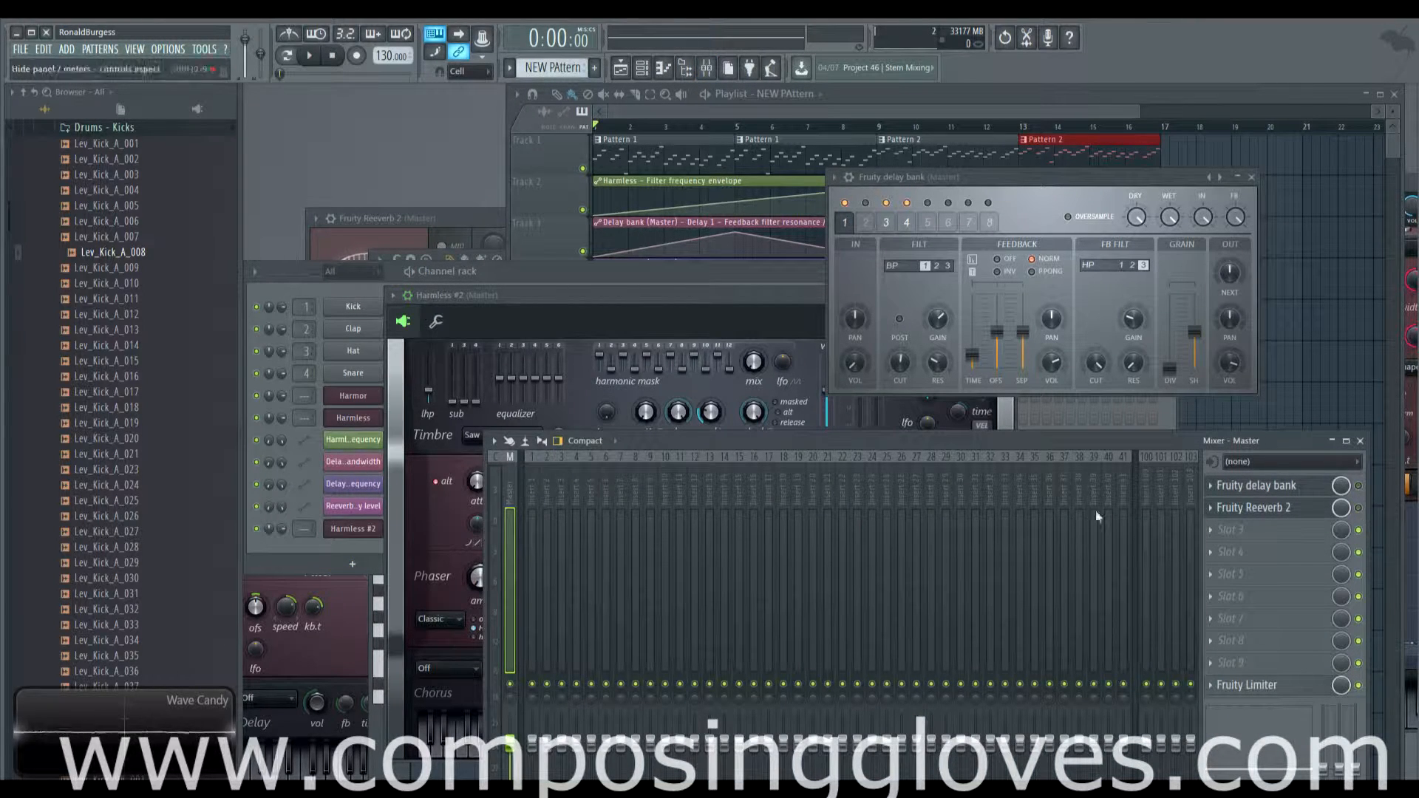
- Reopen the Harmless #2 synth, move its window clear, and route the channel to free mixer track 5
{"action": "left_click", "coordinate": [299, 299]}
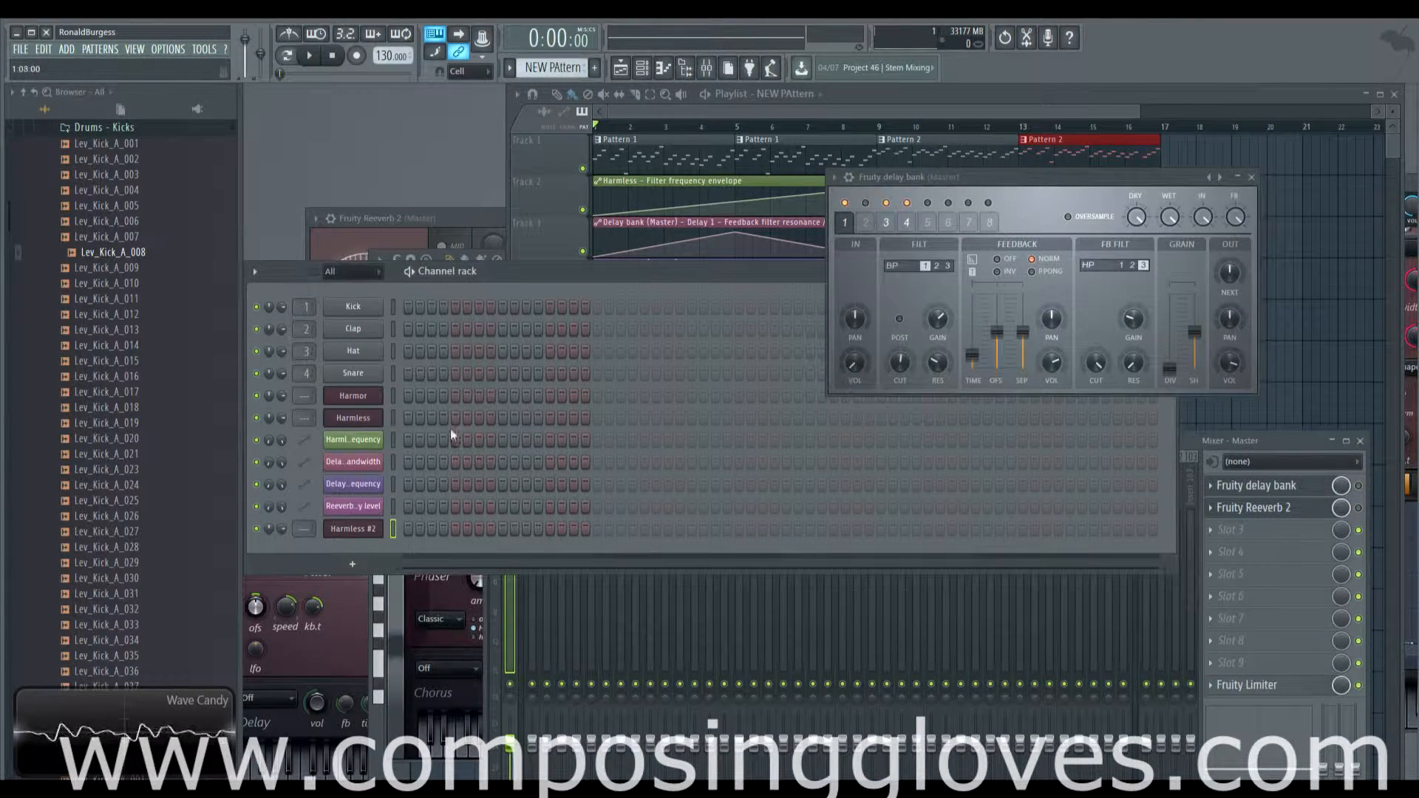
{"action": "left_click", "coordinate": [362, 529]}
{"action": "left_click_drag", "start_coordinate": [686, 313], "coordinate": [470, 140]}
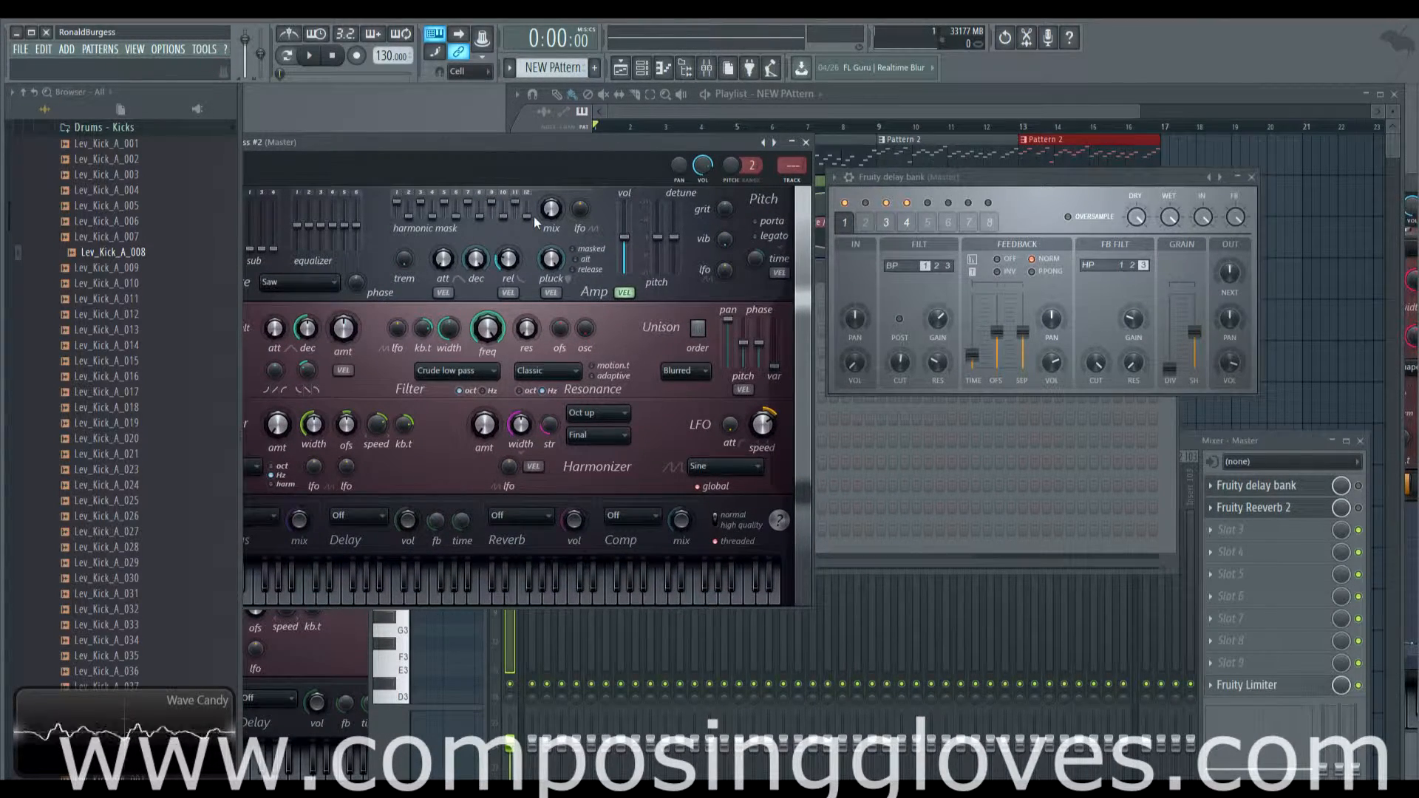
{"action": "key", "text": "ctrl+l"}
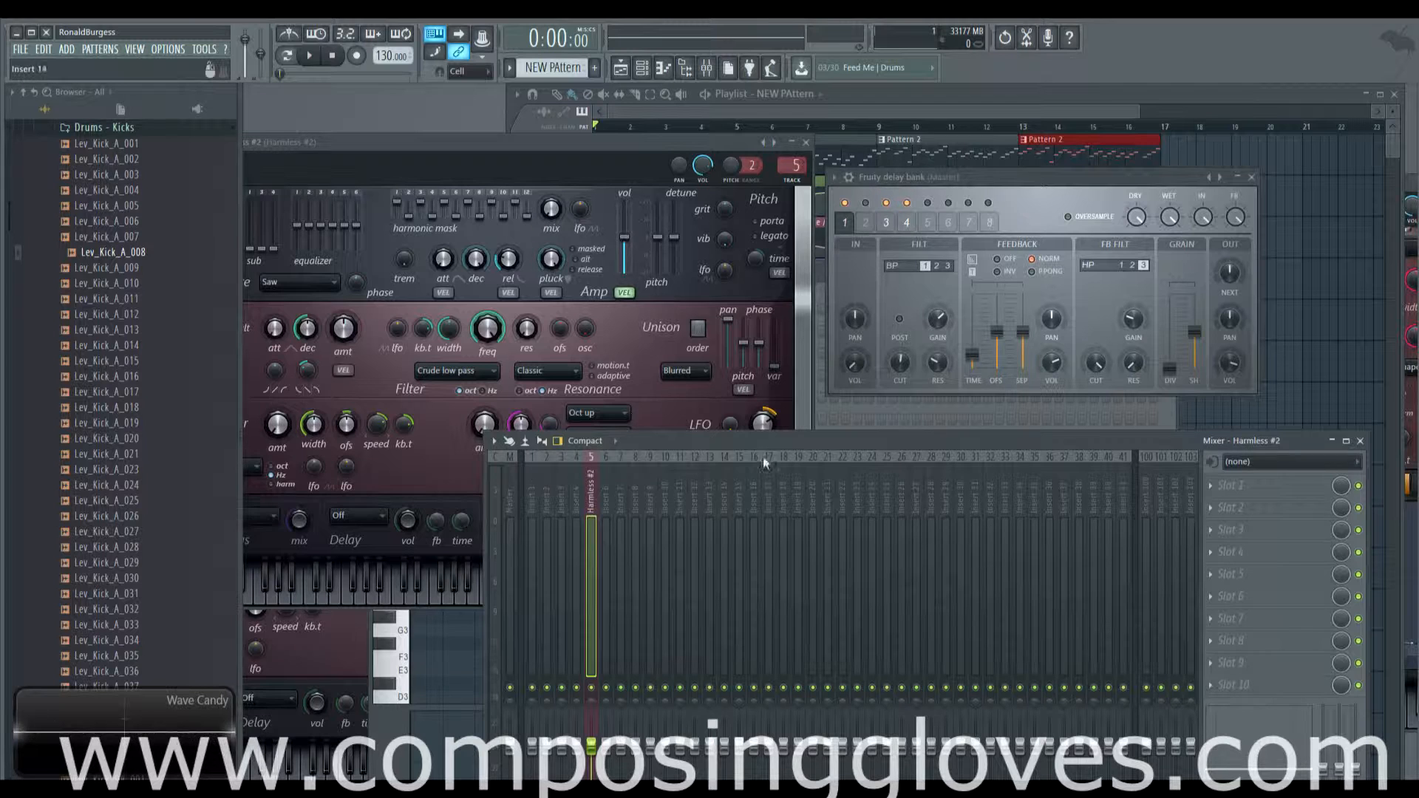
- Close the Master's delay bank window and load Fruity Delay Bank into slot 1 of the Harmless #2 mixer track
{"action": "left_click", "coordinate": [1251, 177]}
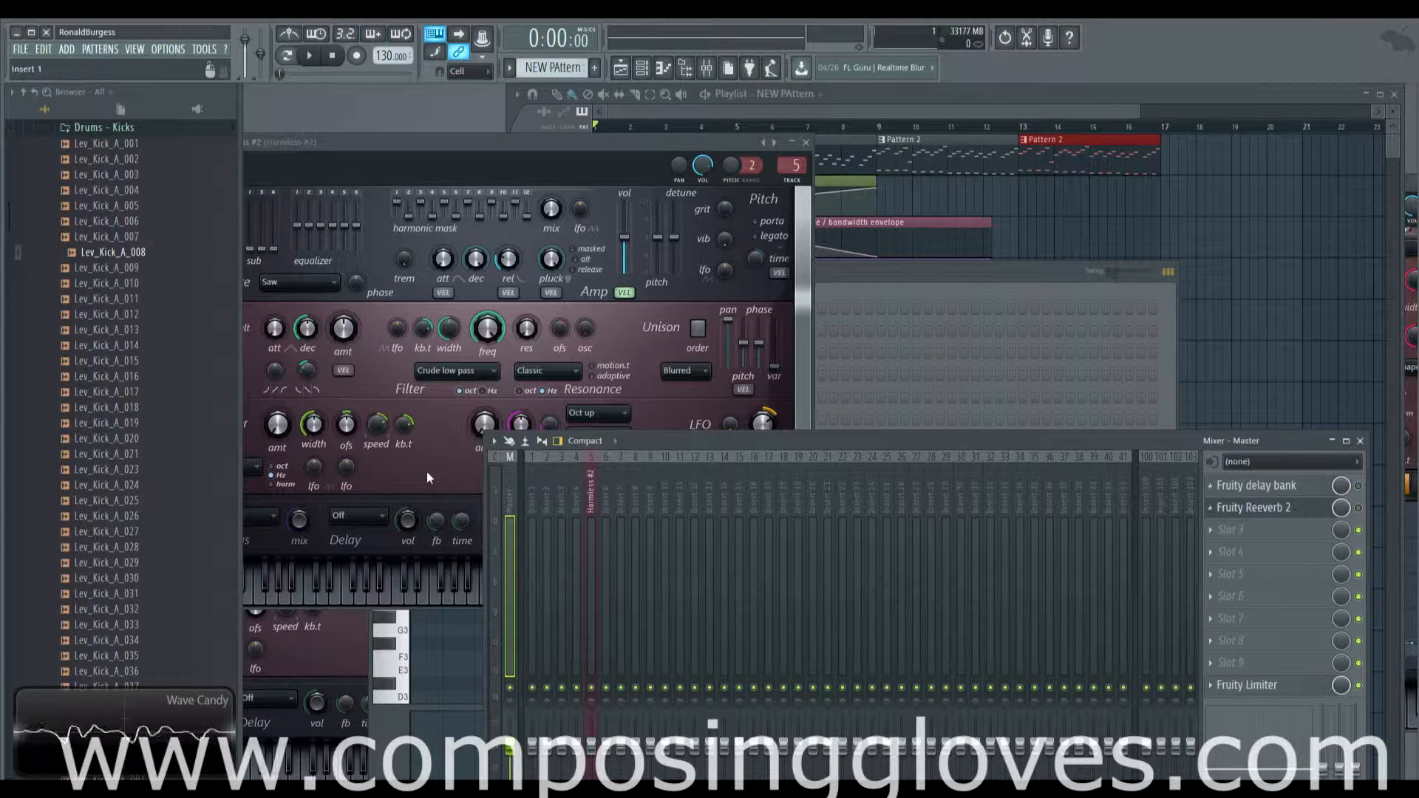
{"action": "left_click", "coordinate": [595, 499]}
{"action": "left_click", "coordinate": [1204, 480]}
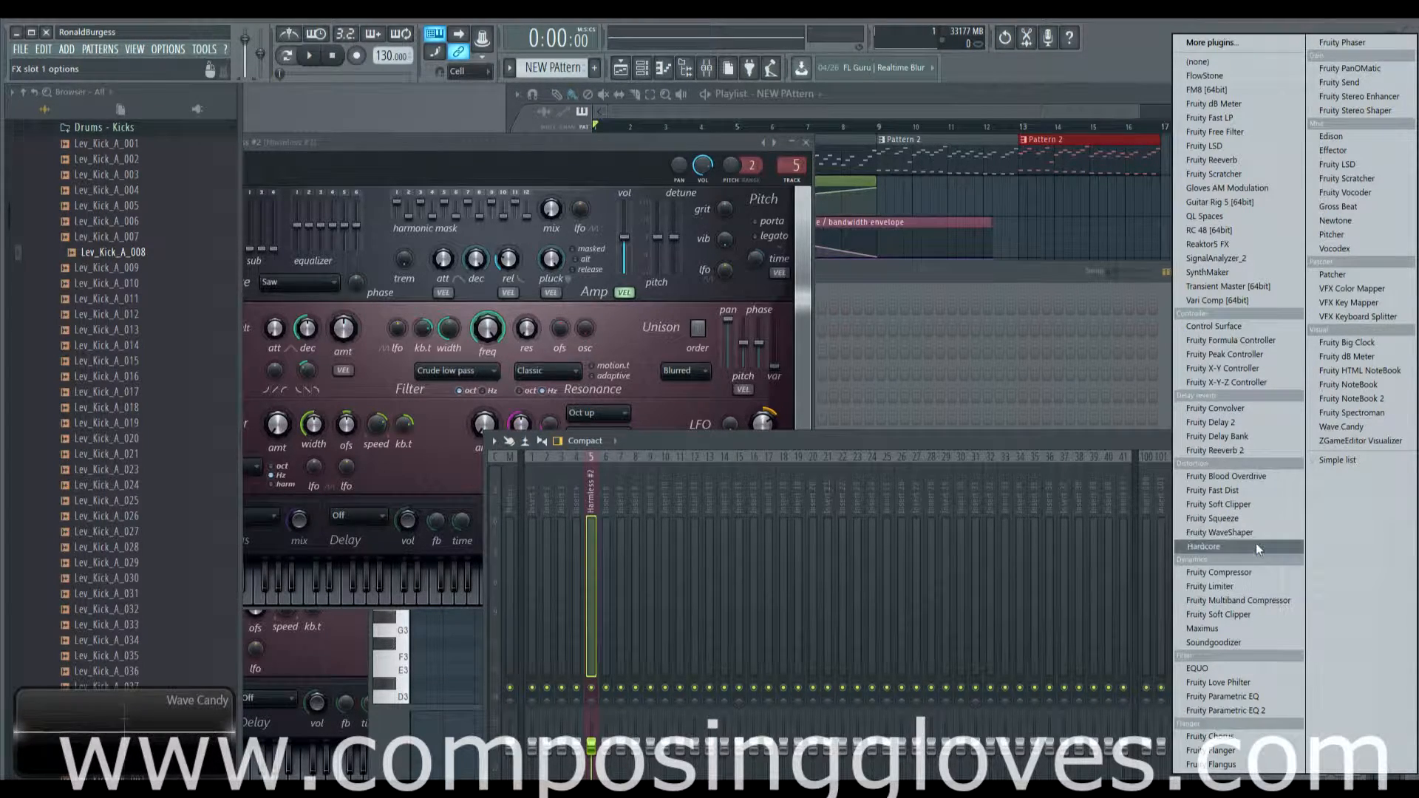
{"action": "left_click", "coordinate": [1265, 436]}
{"action": "left_click_drag", "start_coordinate": [609, 223], "coordinate": [1137, 136]}
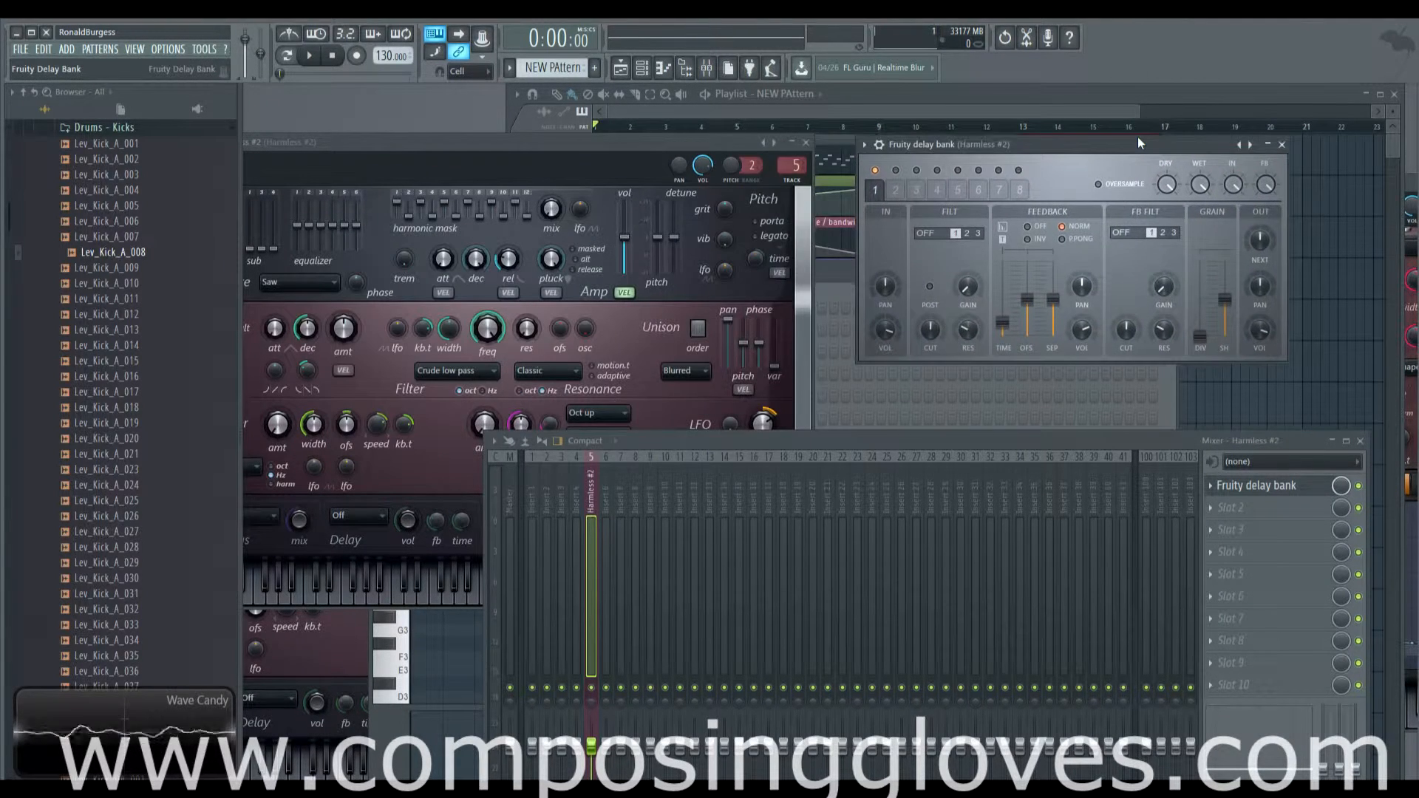
- Lower the feedback time of delay 1 in the Harmless #2 delay bank
{"action": "left_click", "coordinate": [800, 304]}
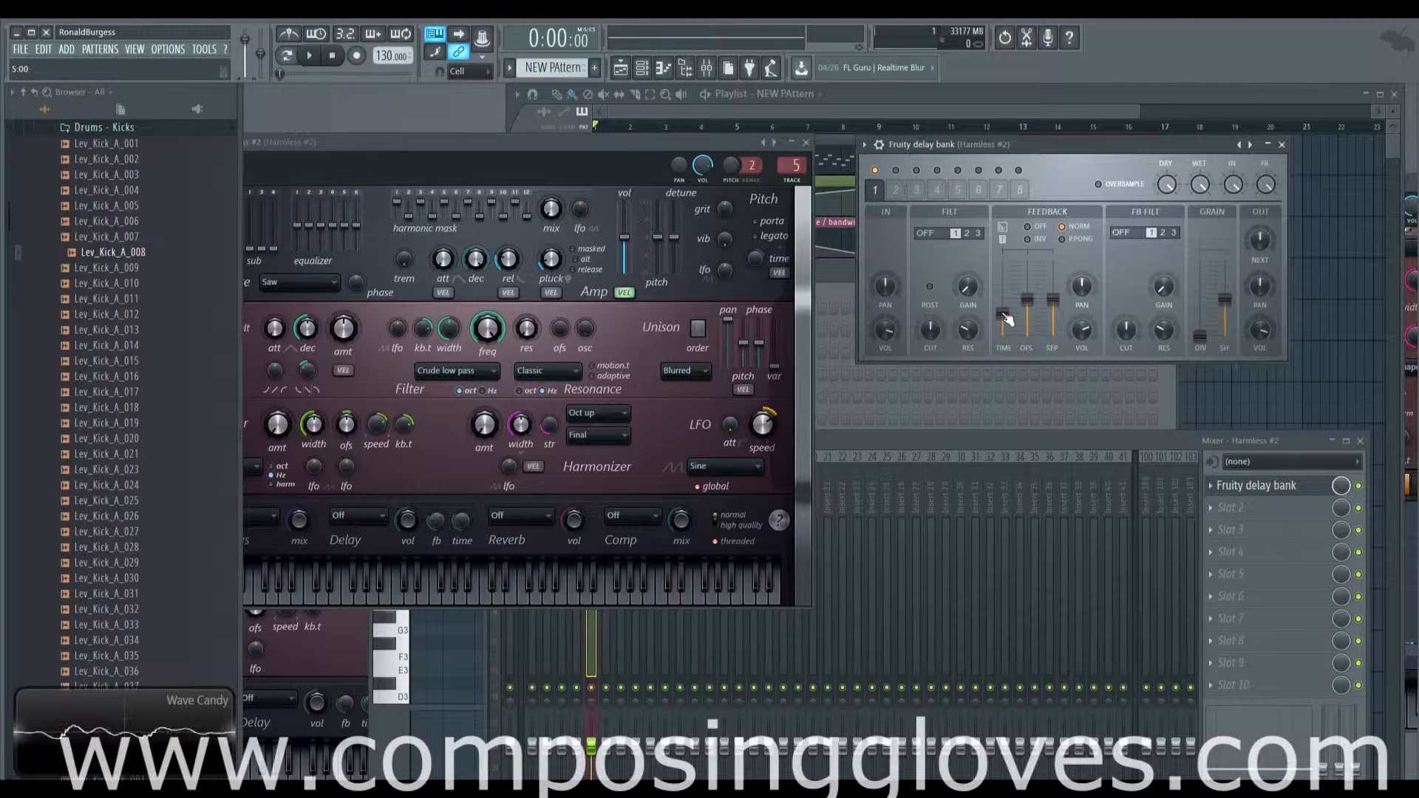
{"action": "left_click_drag", "start_coordinate": [1003, 316], "coordinate": [1003, 321]}
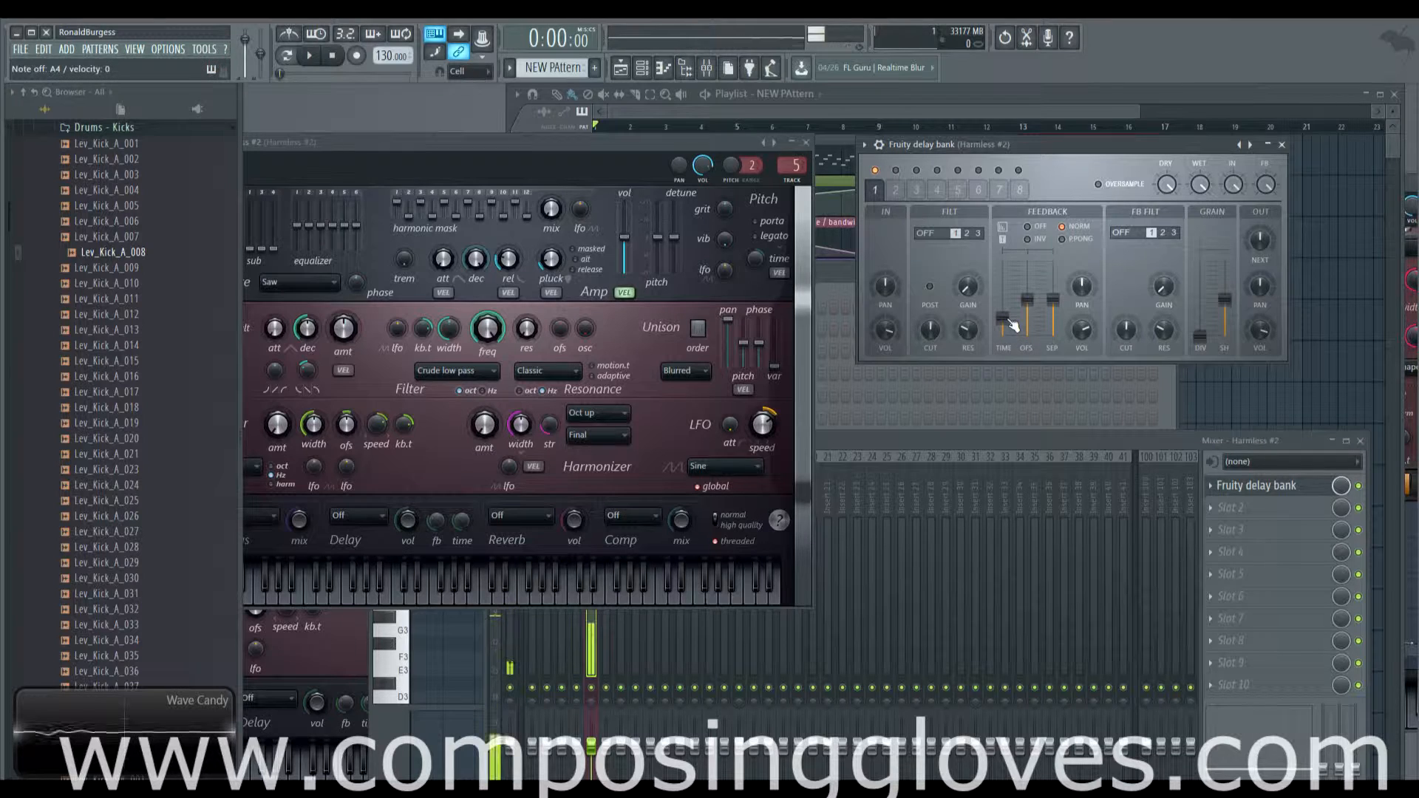
{"action": "left_click_drag", "start_coordinate": [1013, 325], "coordinate": [1012, 330]}
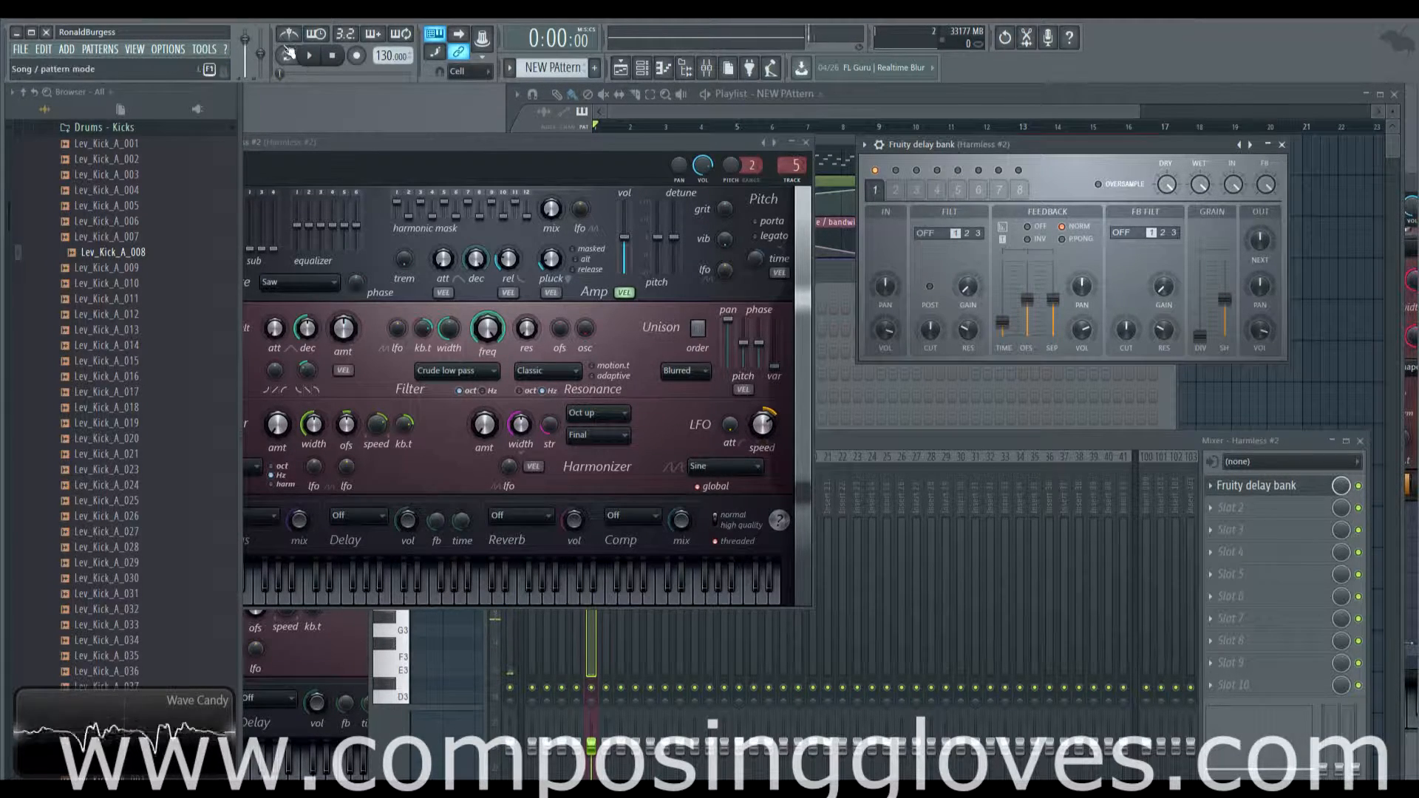
- Mute all pattern and automation clips in the playlist and start playback with the metronome on
{"action": "left_click", "coordinate": [677, 110]}
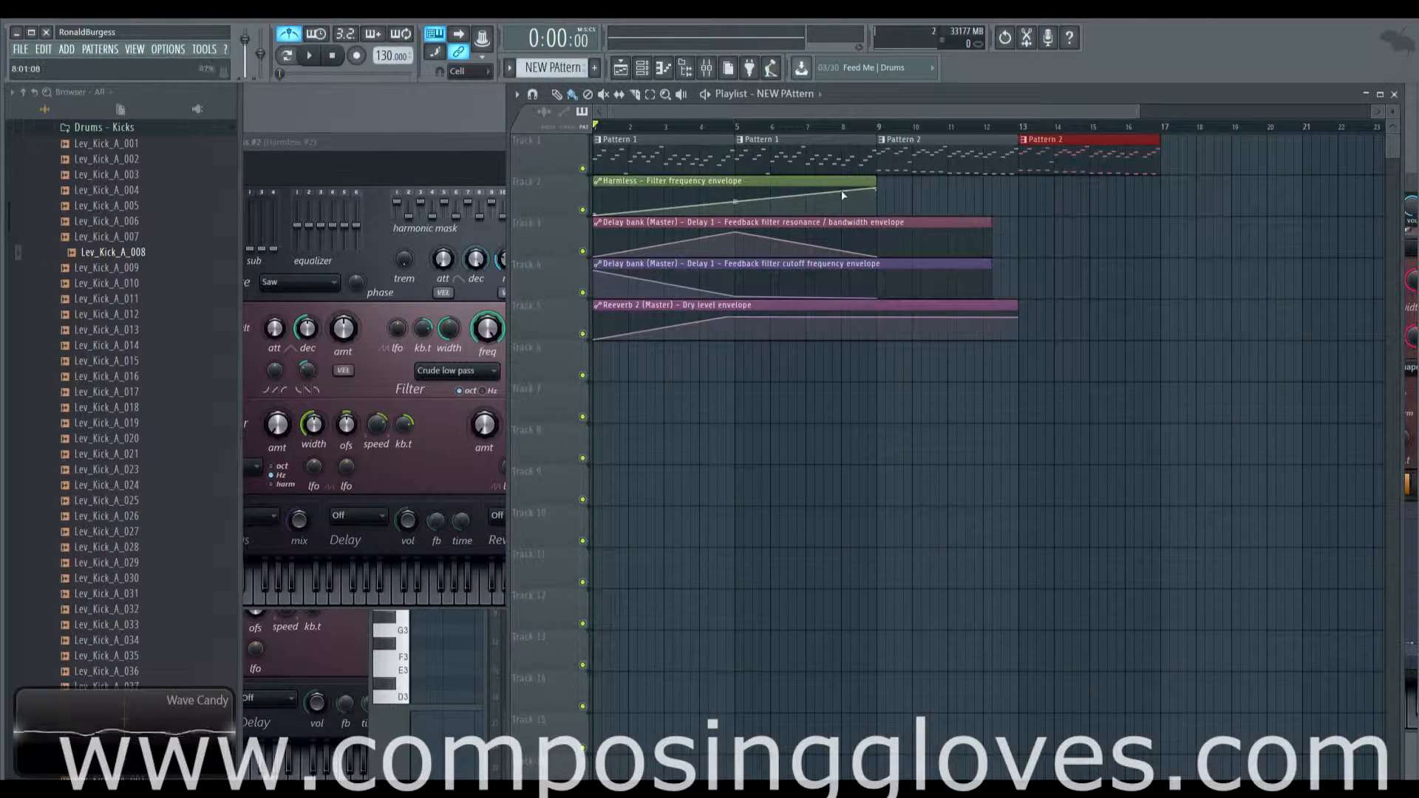
{"action": "mouse_move", "coordinate": [1188, 223]}
{"action": "left_mouse_down"}
{"action": "mouse_move", "coordinate": [776, 151]}
{"action": "mouse_move", "coordinate": [911, 335]}
{"action": "left_mouse_up"}
{"action": "left_click", "coordinate": [312, 56]}
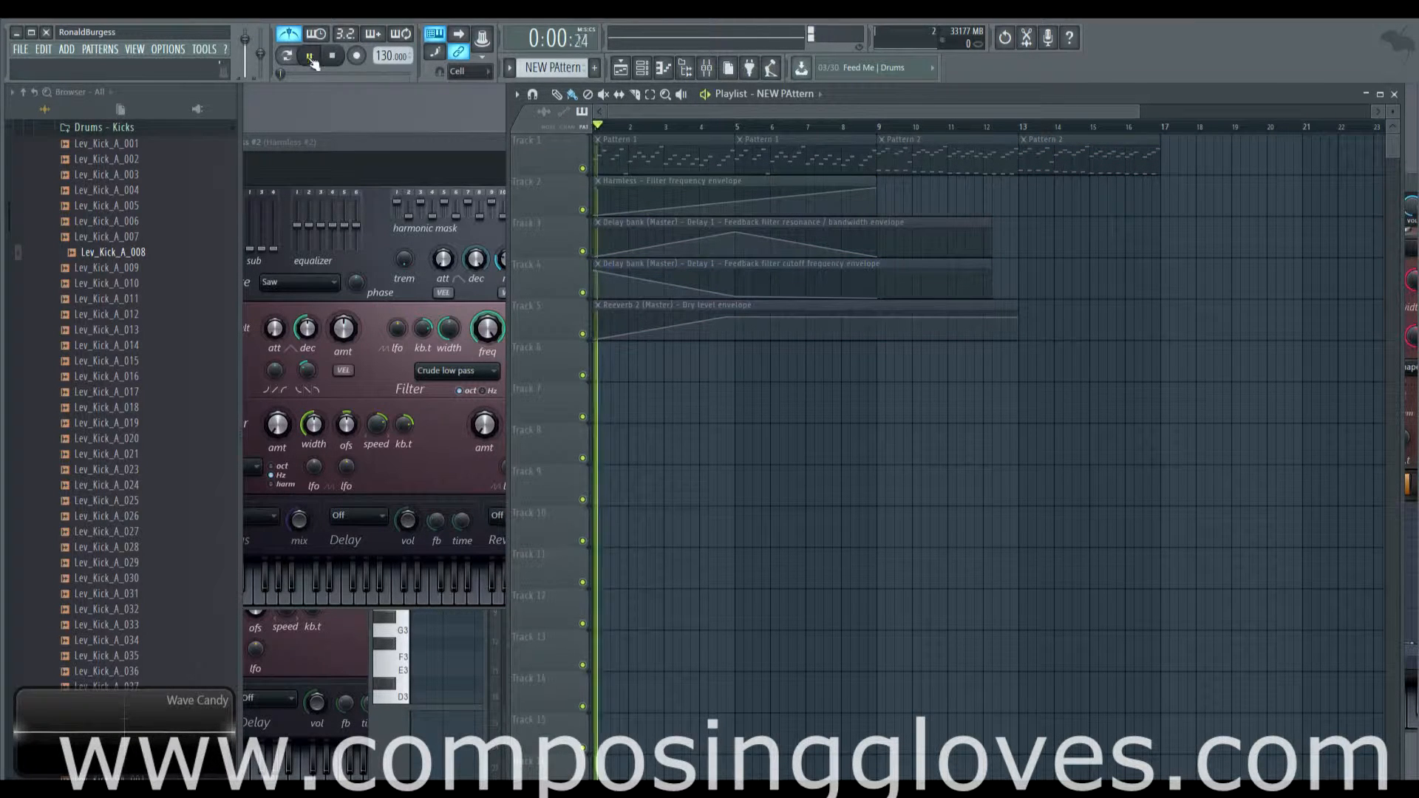
- Stop playback and place a short C4 note at the start of bars 1 to 4 in the Harmless #2 piano roll
{"action": "key", "text": "F6"}
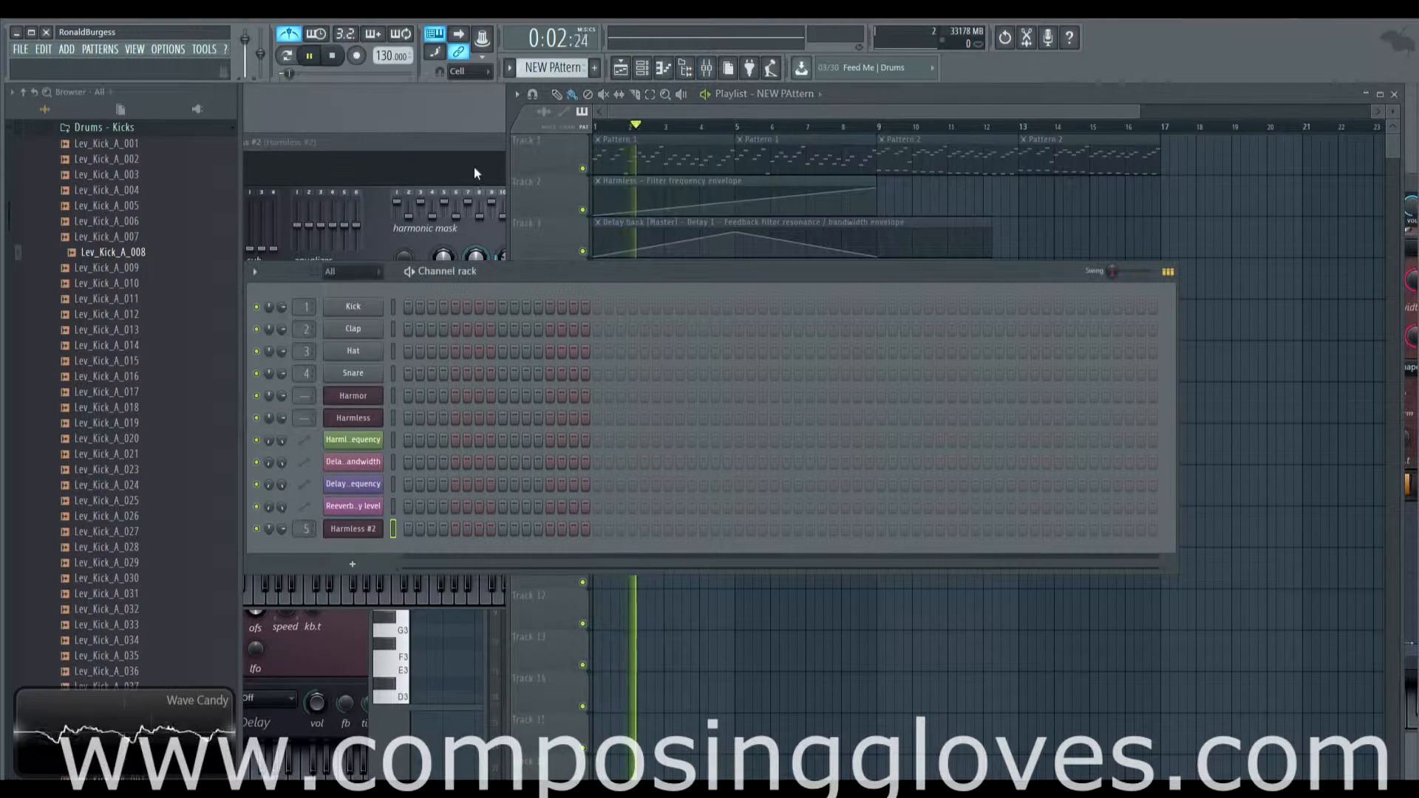
{"action": "left_click", "coordinate": [707, 68]}
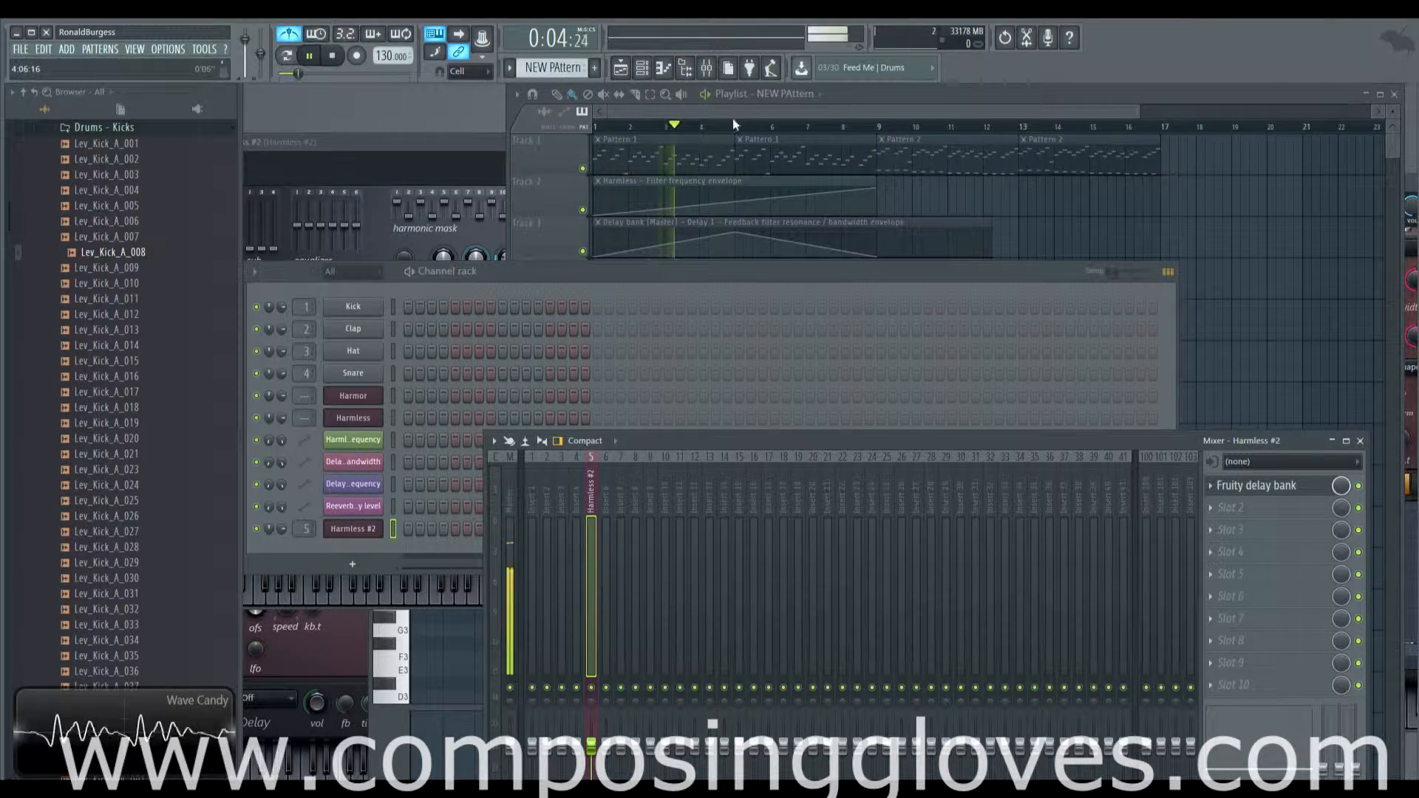
{"action": "right_click", "coordinate": [377, 527]}
{"action": "left_click", "coordinate": [426, 526]}
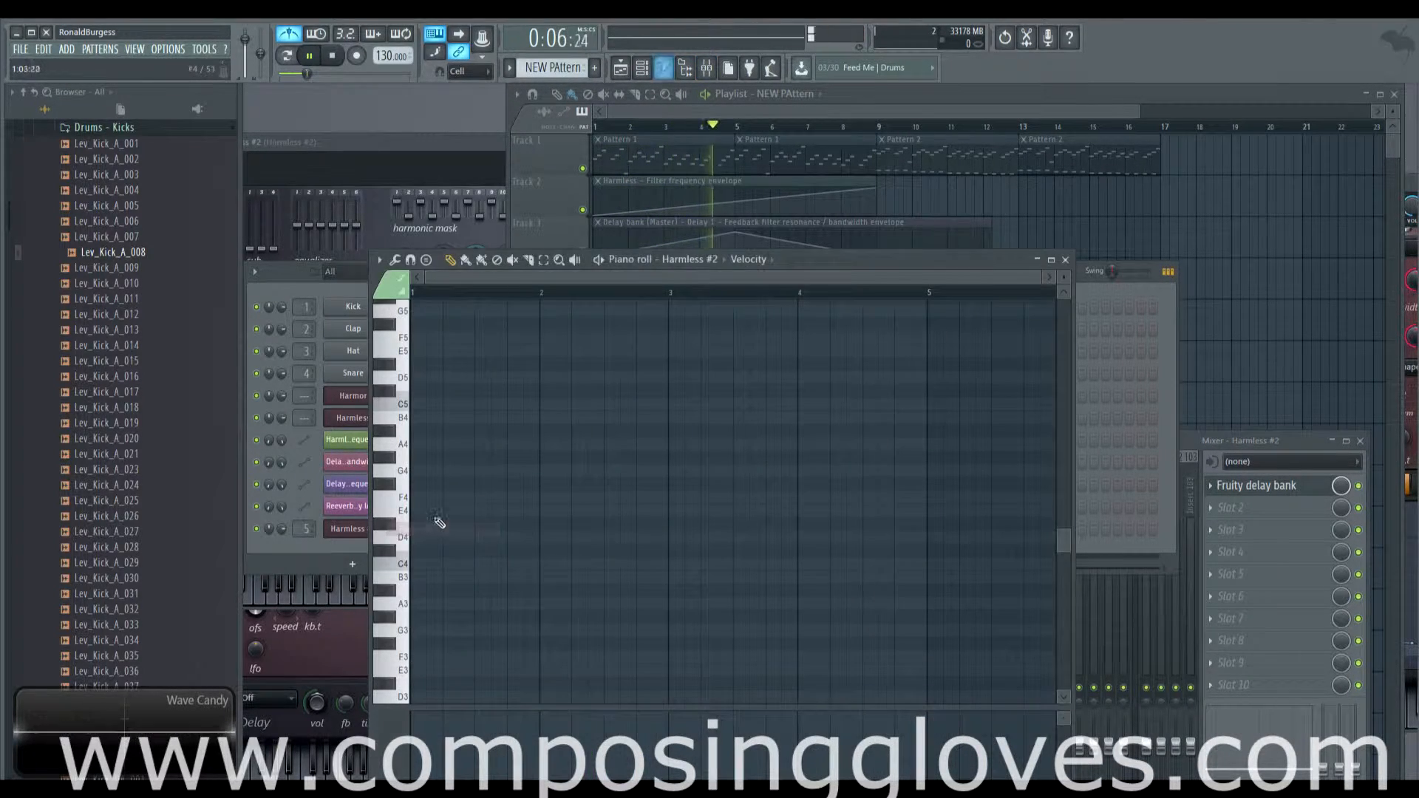
{"action": "key", "text": "space"}
{"action": "left_click", "coordinate": [547, 564]}
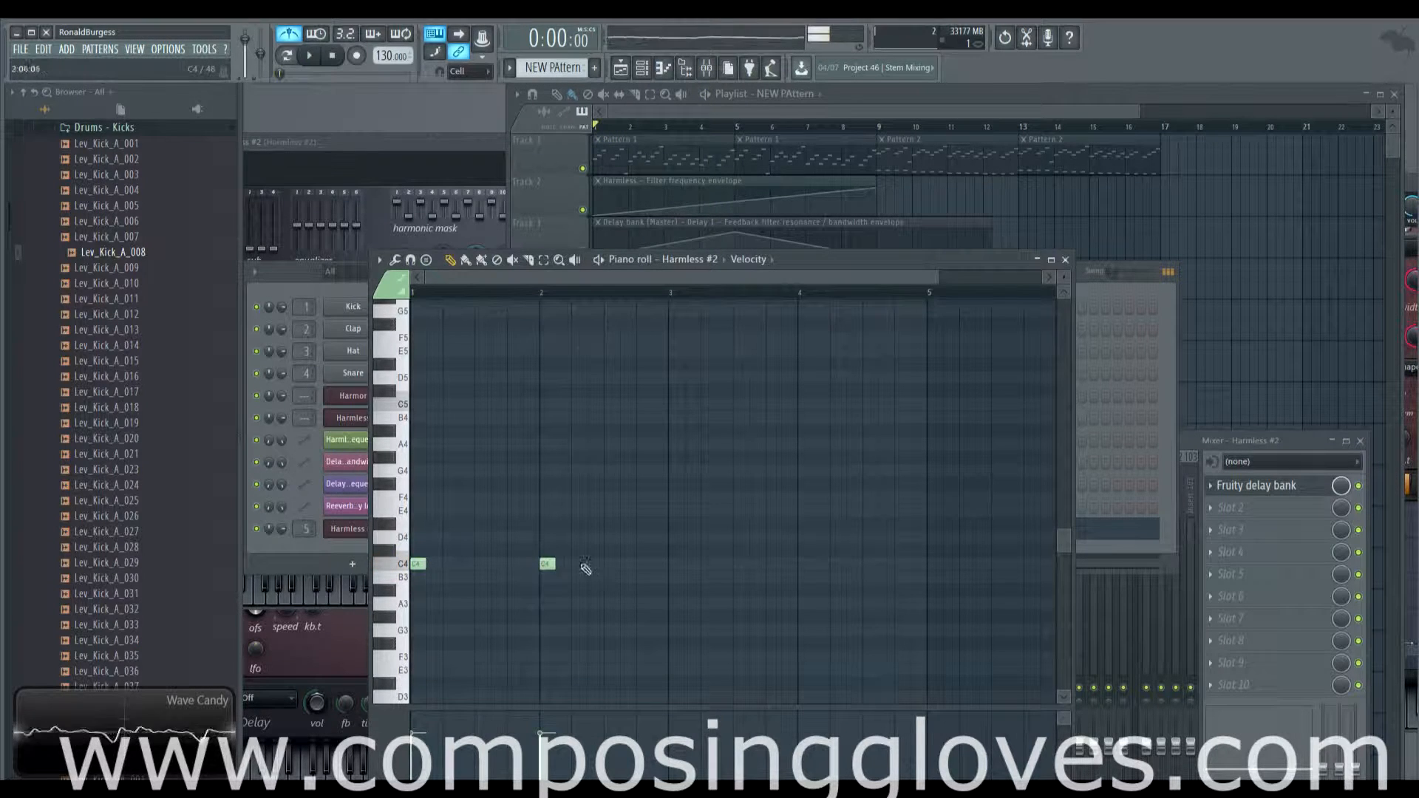
{"action": "left_click", "coordinate": [676, 564]}
{"action": "left_click", "coordinate": [804, 564]}
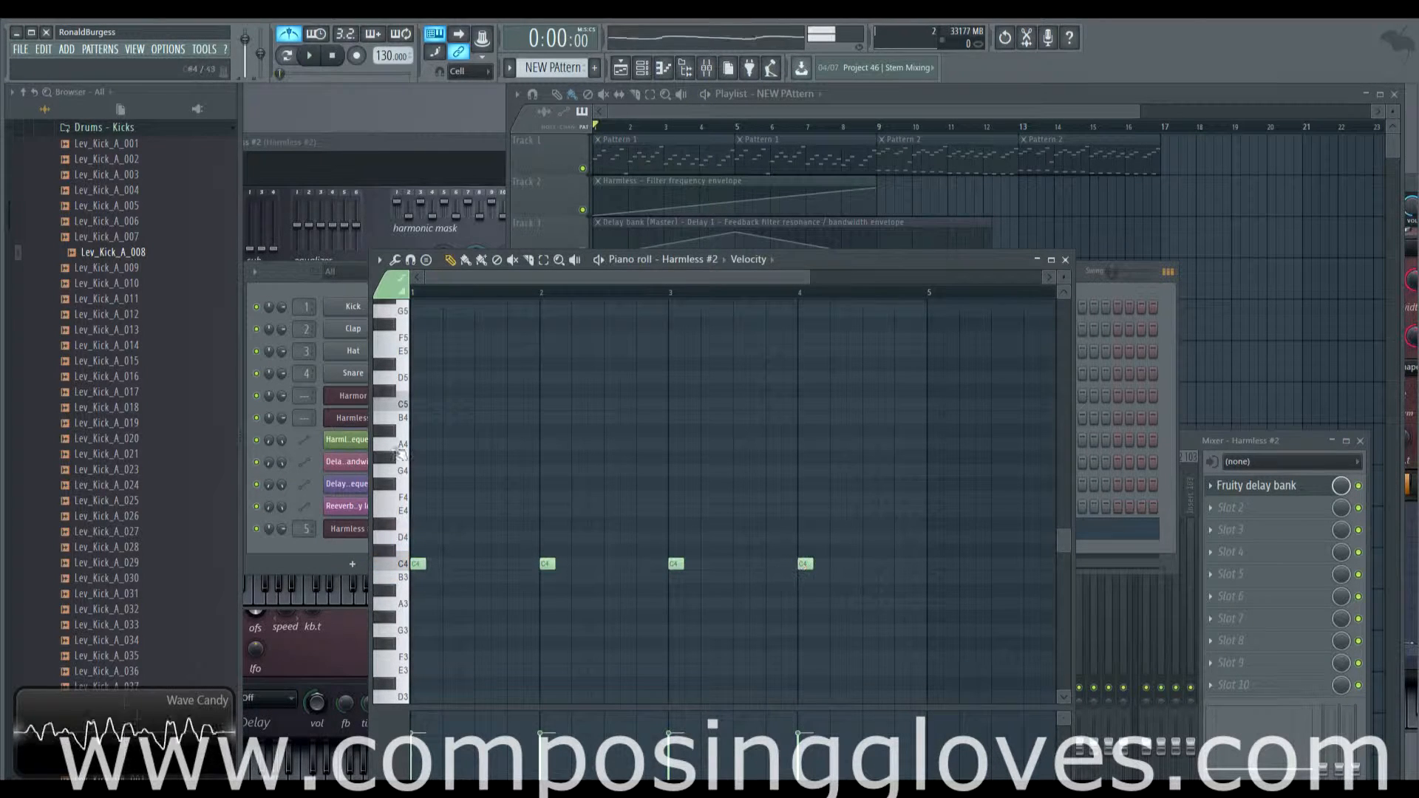
- Reopen the Fruity delay bank on the Harmless #2 mixer track and move the mixer window out of the way
{"action": "left_click", "coordinate": [1296, 448]}
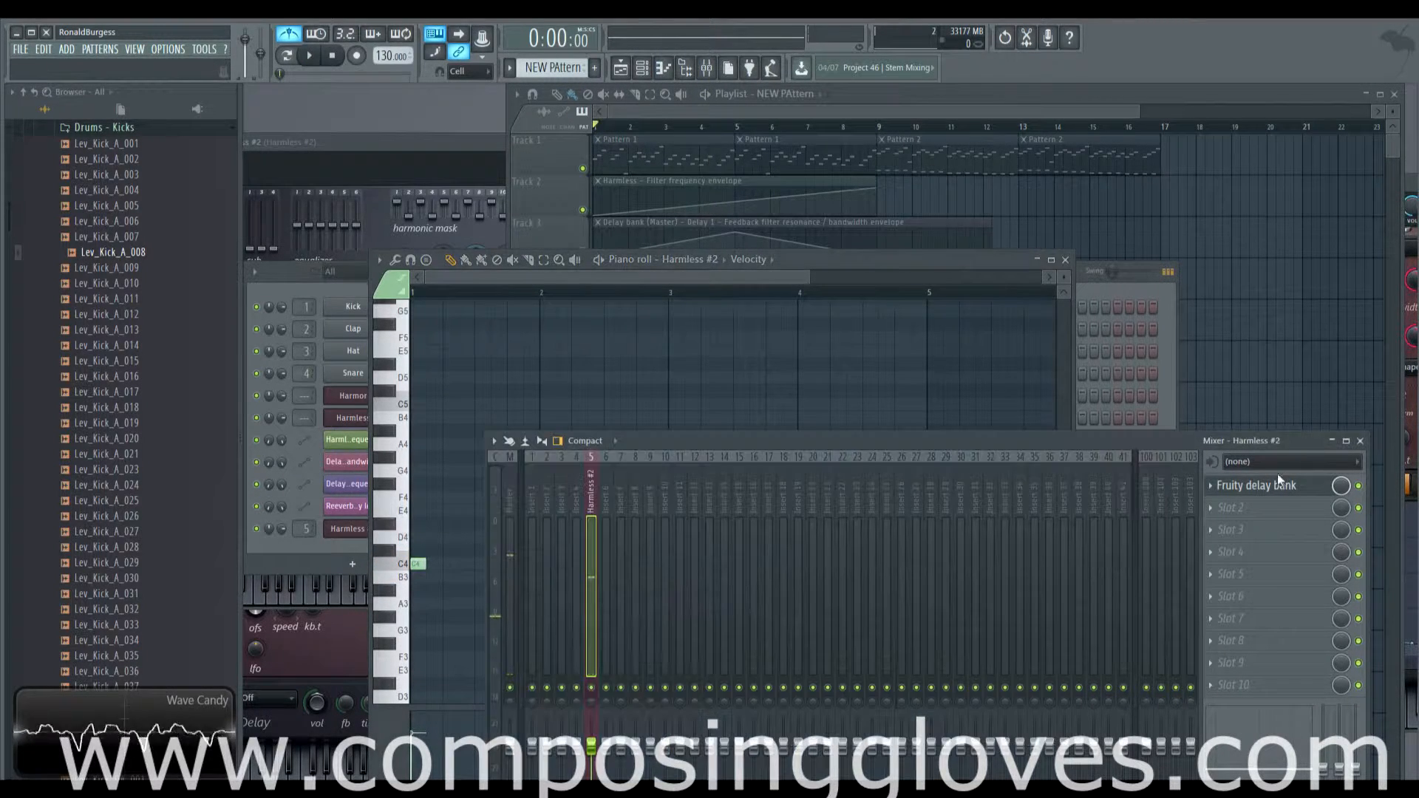
{"action": "left_click", "coordinate": [1282, 485]}
{"action": "left_click_drag", "start_coordinate": [915, 438], "coordinate": [1152, 606]}
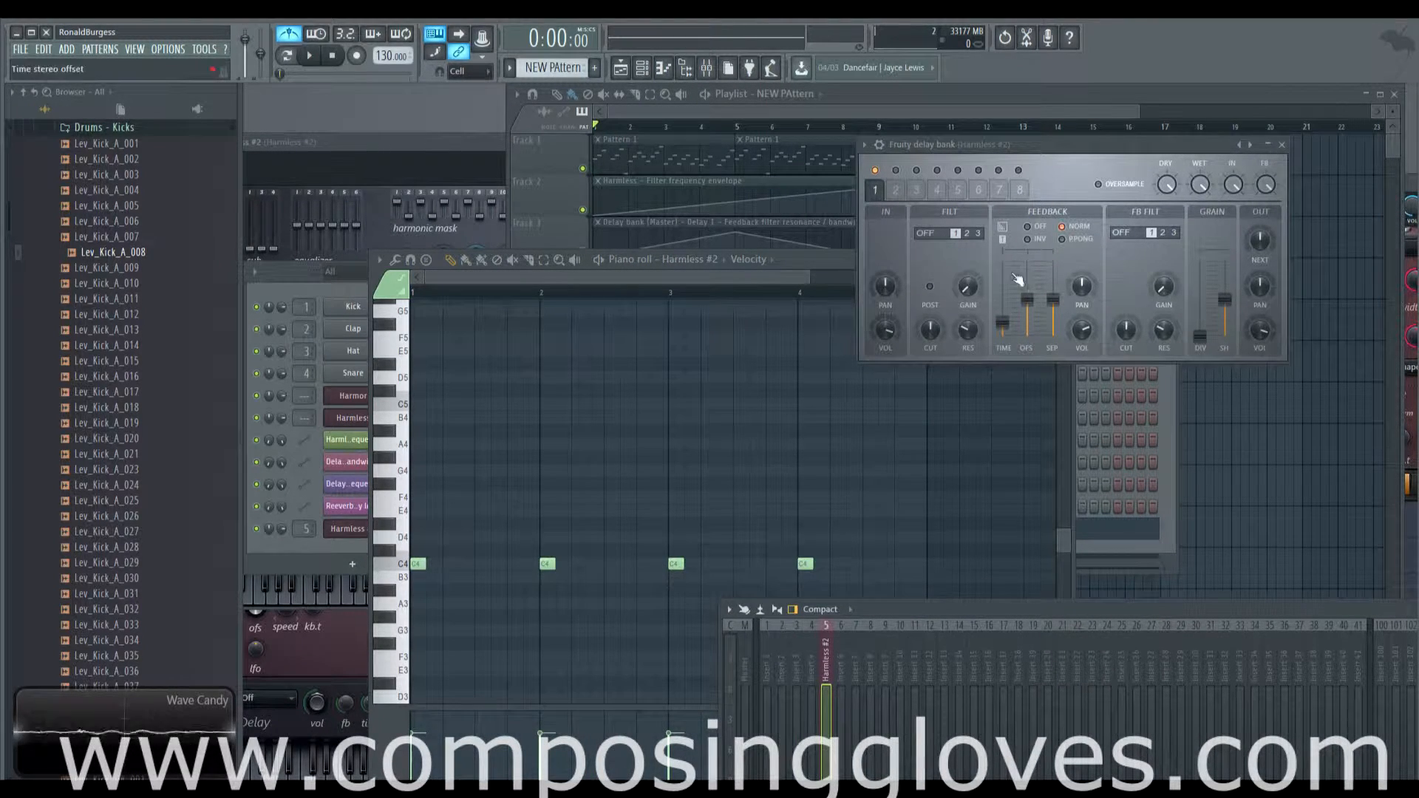
- Play the pattern by itself in pattern mode and add an F4 note halfway through bar 2
{"action": "left_click", "coordinate": [309, 55]}
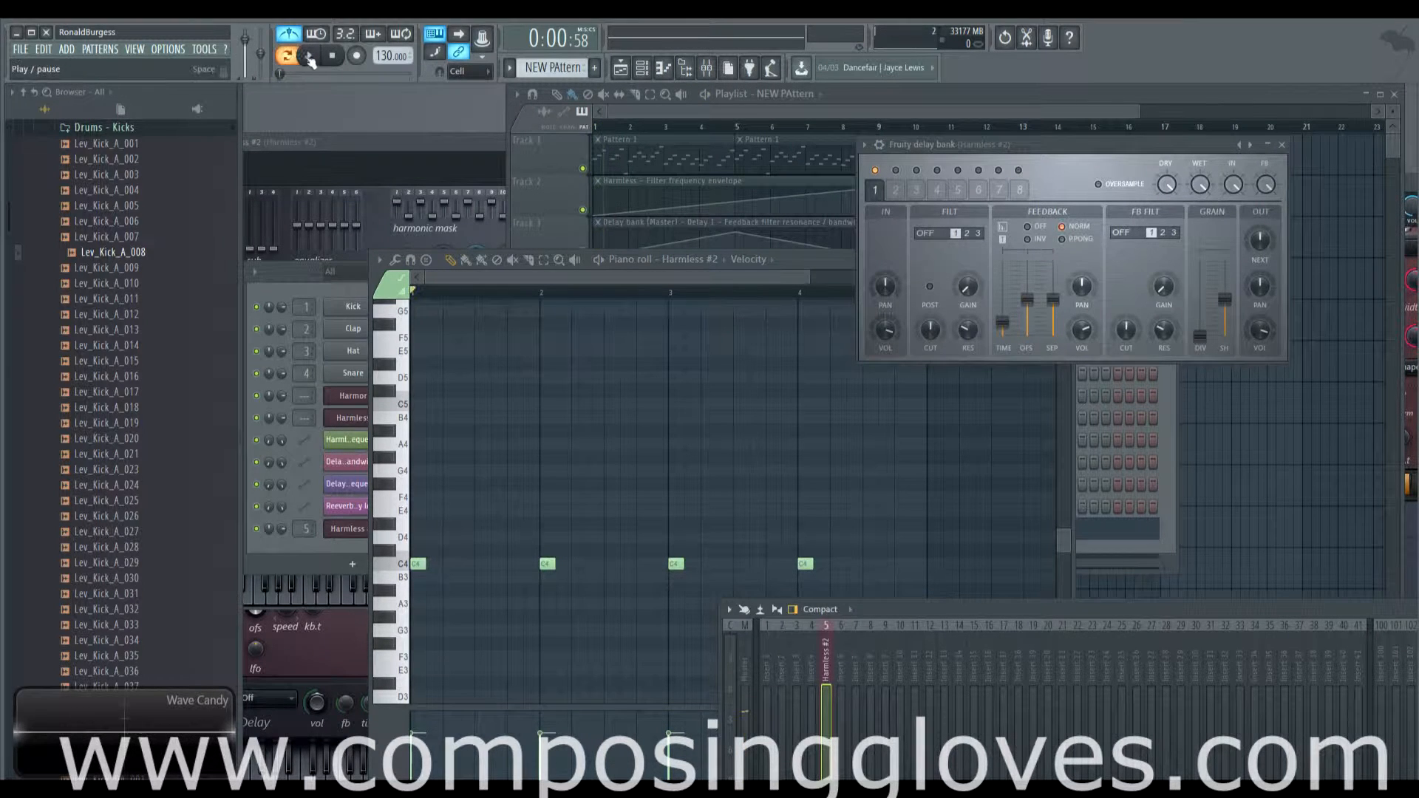
{"action": "key", "text": "space"}
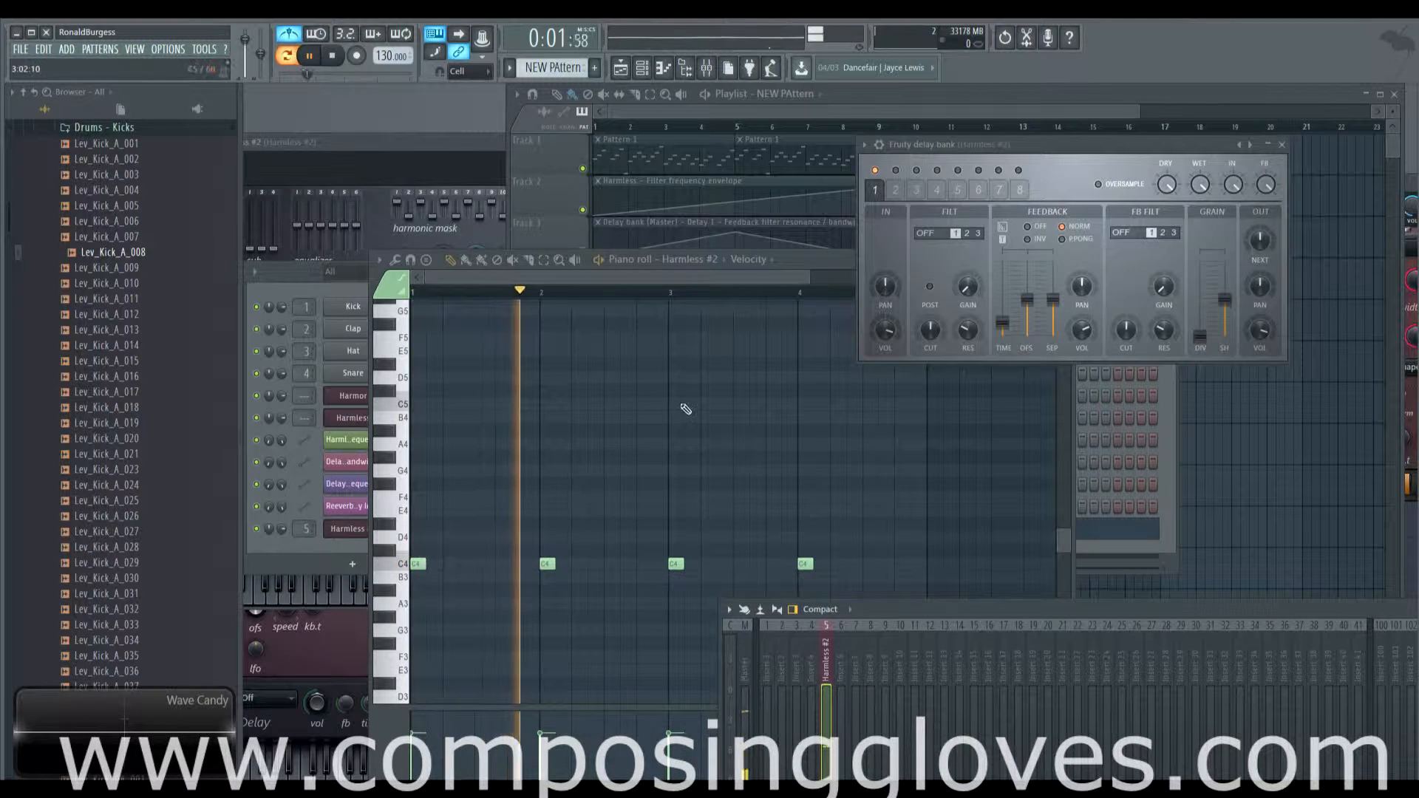
{"action": "left_click", "coordinate": [612, 497]}
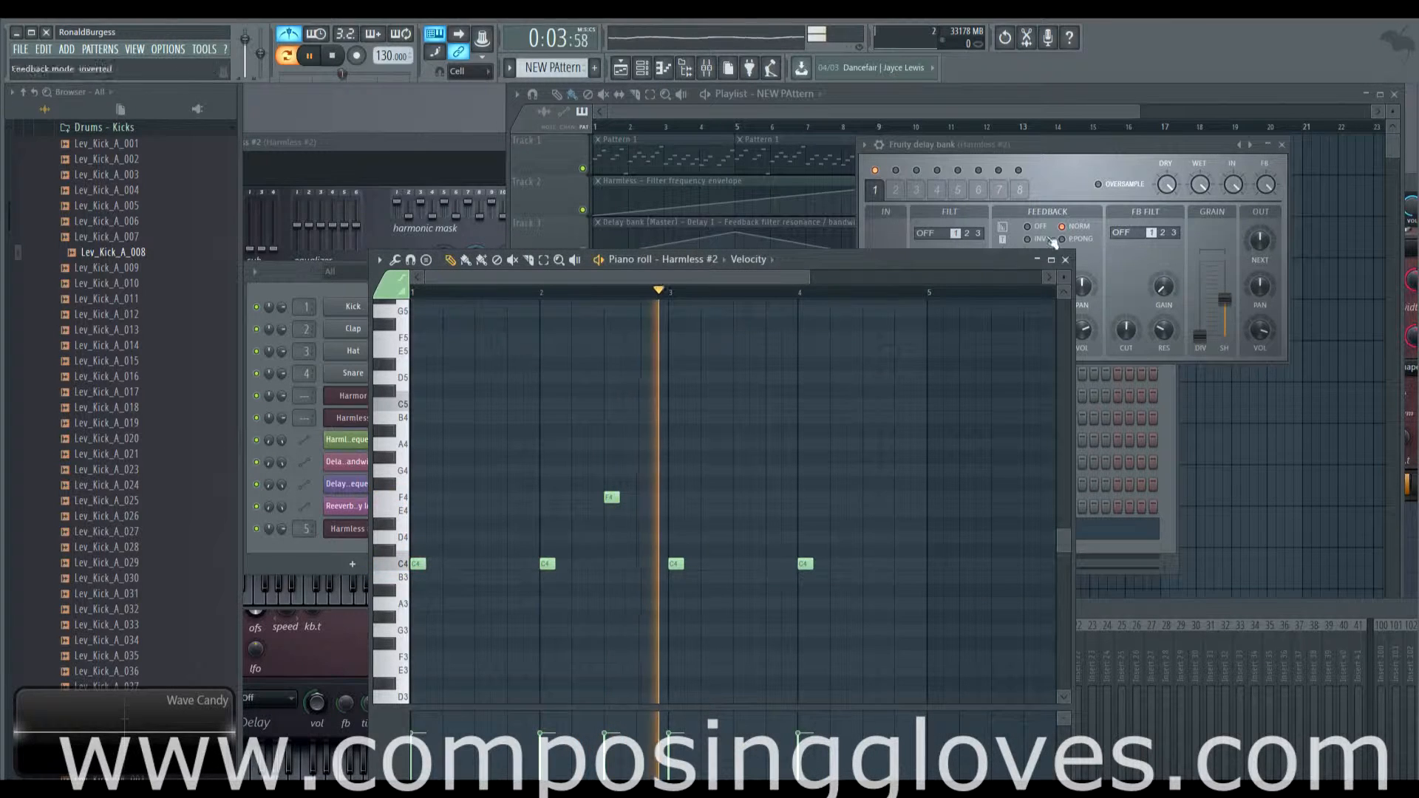
- Raise the feedback time of delay 1 in the delay bank while the pattern loops, and stop playback
{"action": "left_click", "coordinate": [1092, 144]}
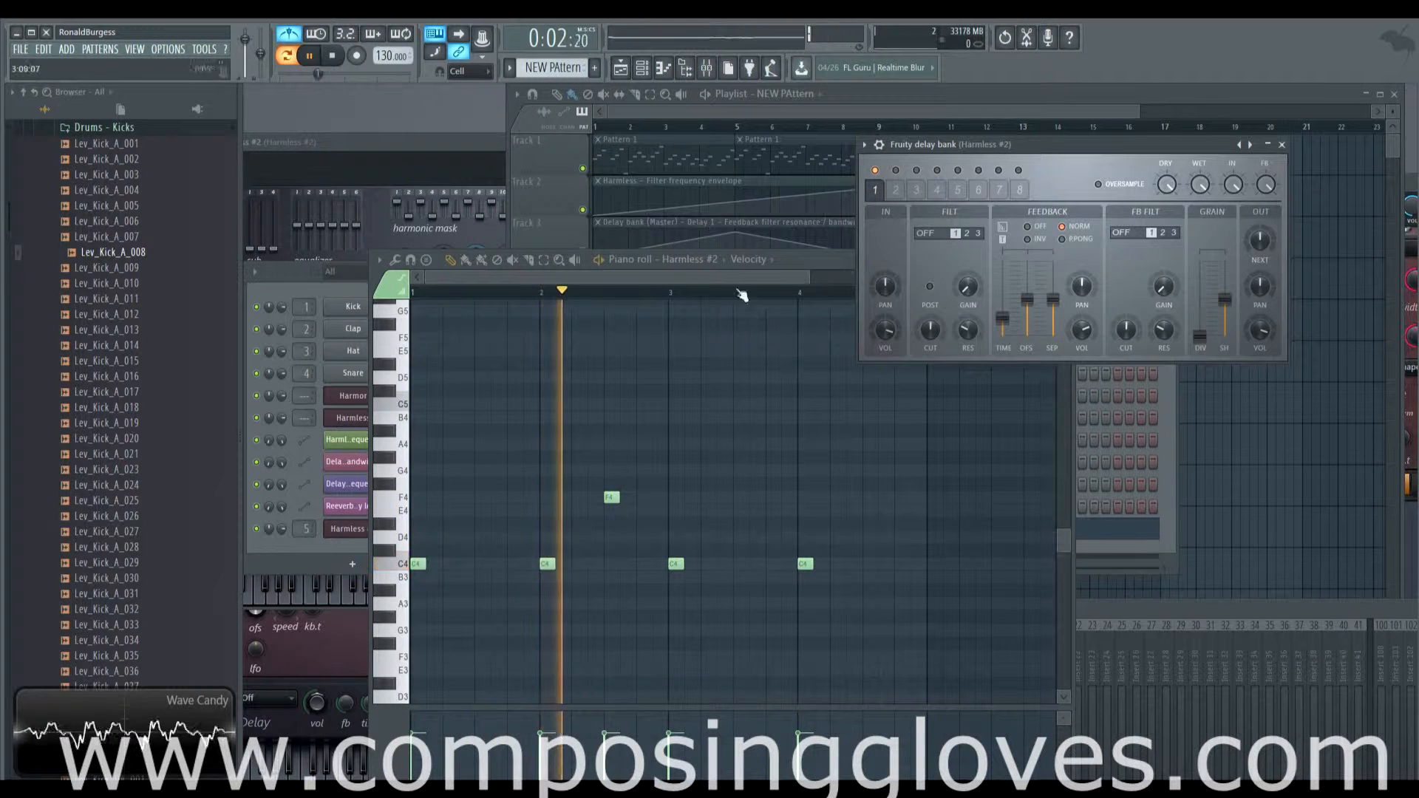
{"action": "left_click_drag", "start_coordinate": [1006, 317], "coordinate": [1006, 309]}
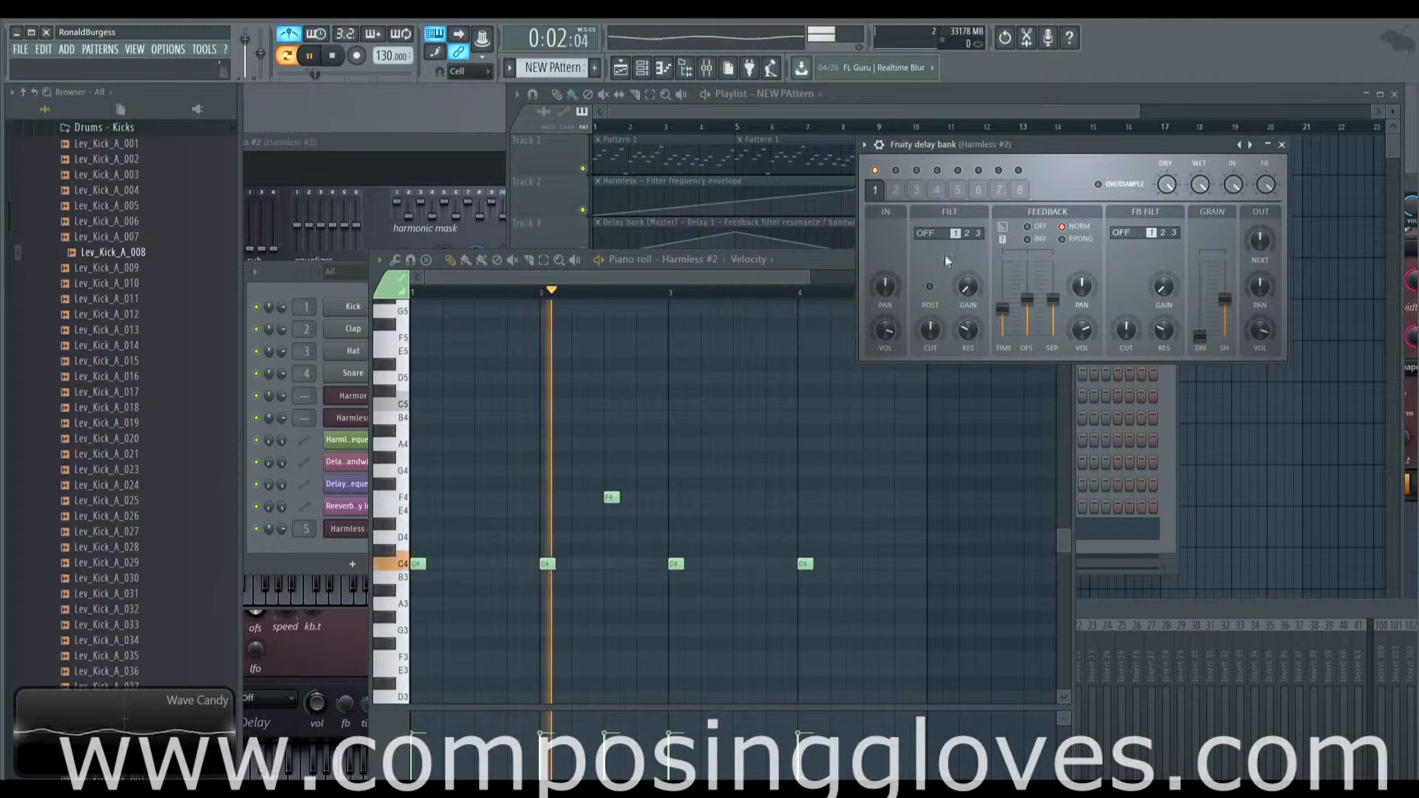
{"action": "key", "text": "space"}
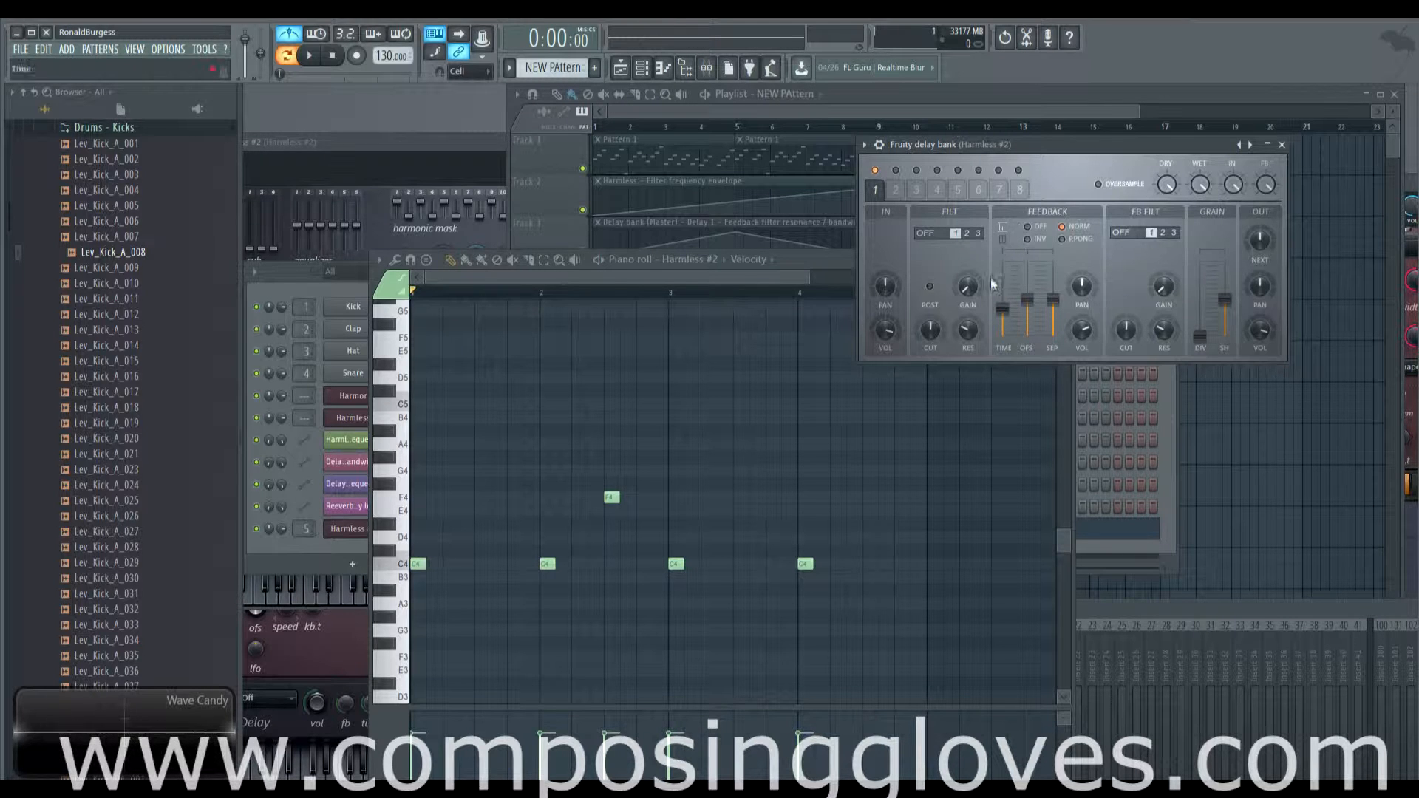
- Fine-tune the feedback time of delay 1 to about 656 ms and play the pattern to hear the echoes
{"action": "left_click_drag", "start_coordinate": [1003, 309], "coordinate": [1004, 307]}
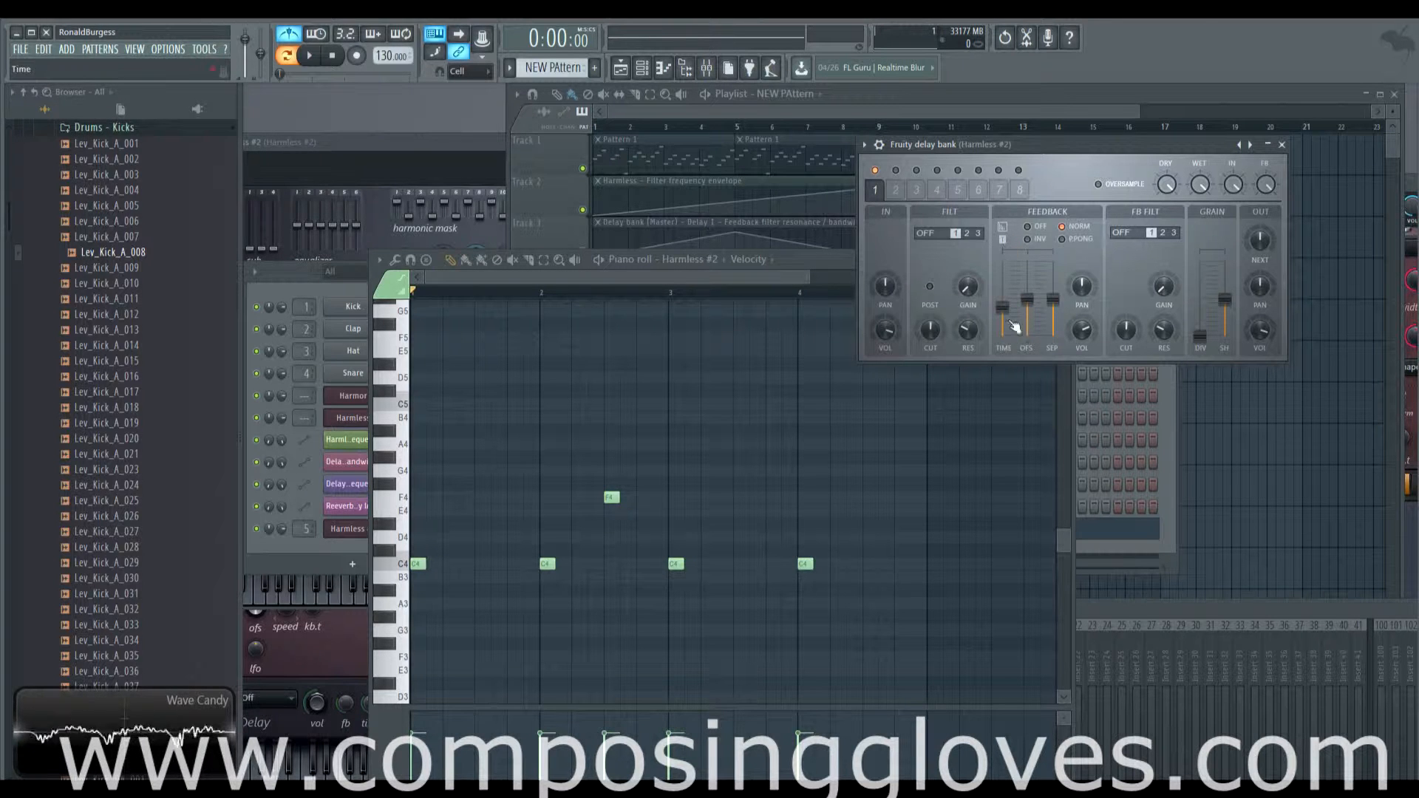
{"action": "left_click_drag", "start_coordinate": [1003, 308], "coordinate": [1004, 310]}
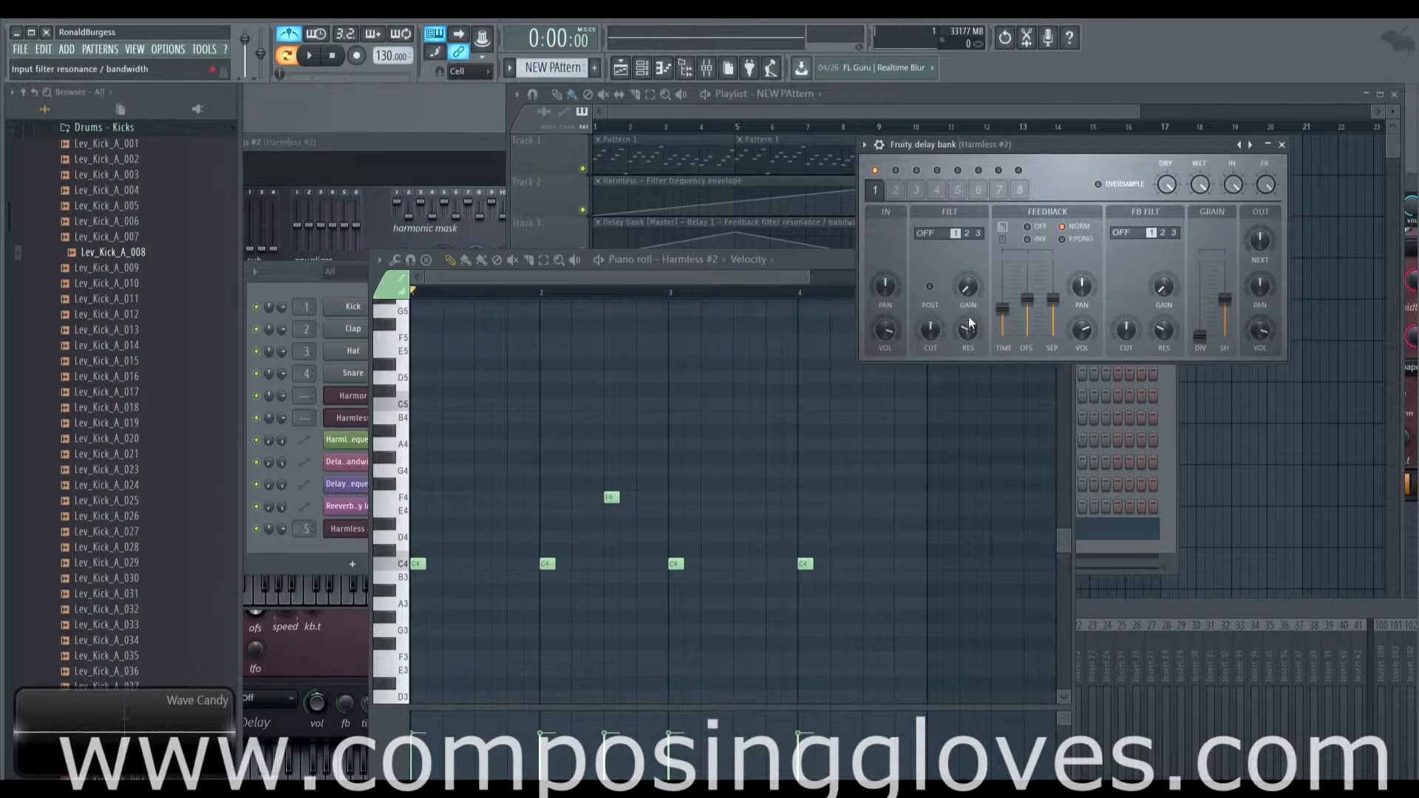
{"action": "mouse_move", "coordinate": [1003, 309]}
{"action": "left_mouse_down"}
{"action": "mouse_move", "coordinate": [1003, 336]}
{"action": "mouse_move", "coordinate": [1006, 245]}
{"action": "mouse_move", "coordinate": [1005, 327]}
{"action": "mouse_move", "coordinate": [1007, 314]}
{"action": "left_mouse_up"}
{"action": "key", "text": "space"}
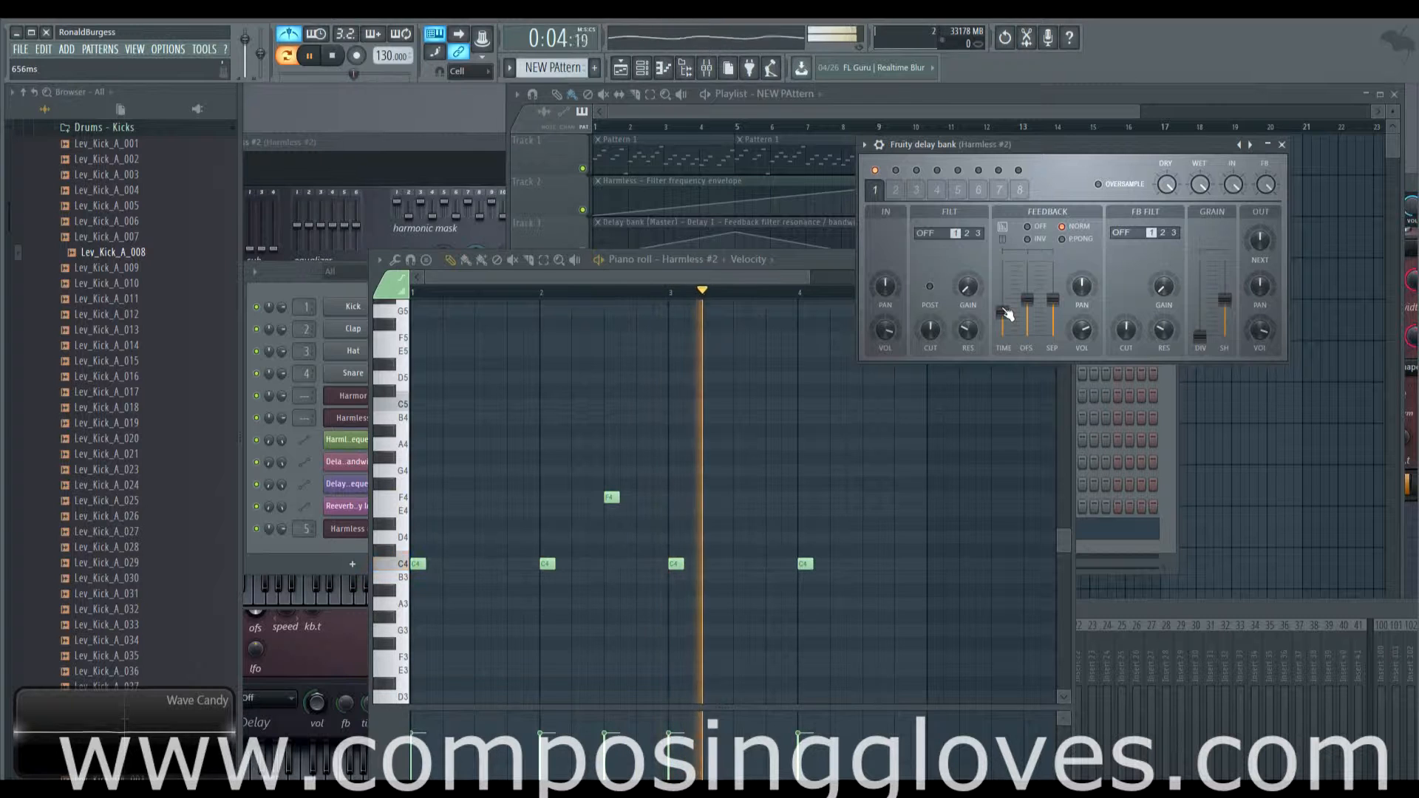
{"action": "key", "text": "space"}
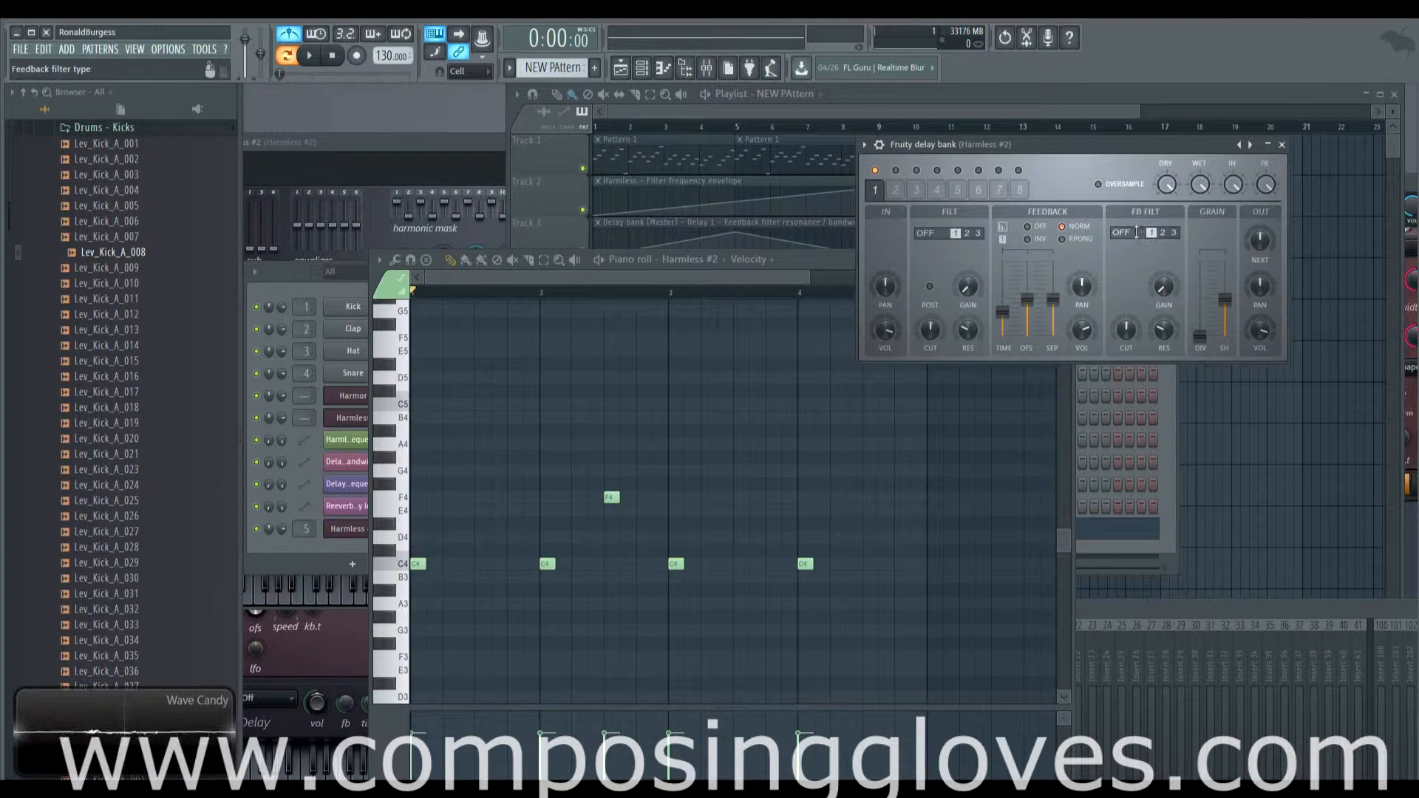
- Set the feedback filter type of delay 1 to HP and play the pattern briefly
{"action": "left_click_drag", "start_coordinate": [1137, 233], "coordinate": [1137, 219]}
{"action": "key", "text": "space"}
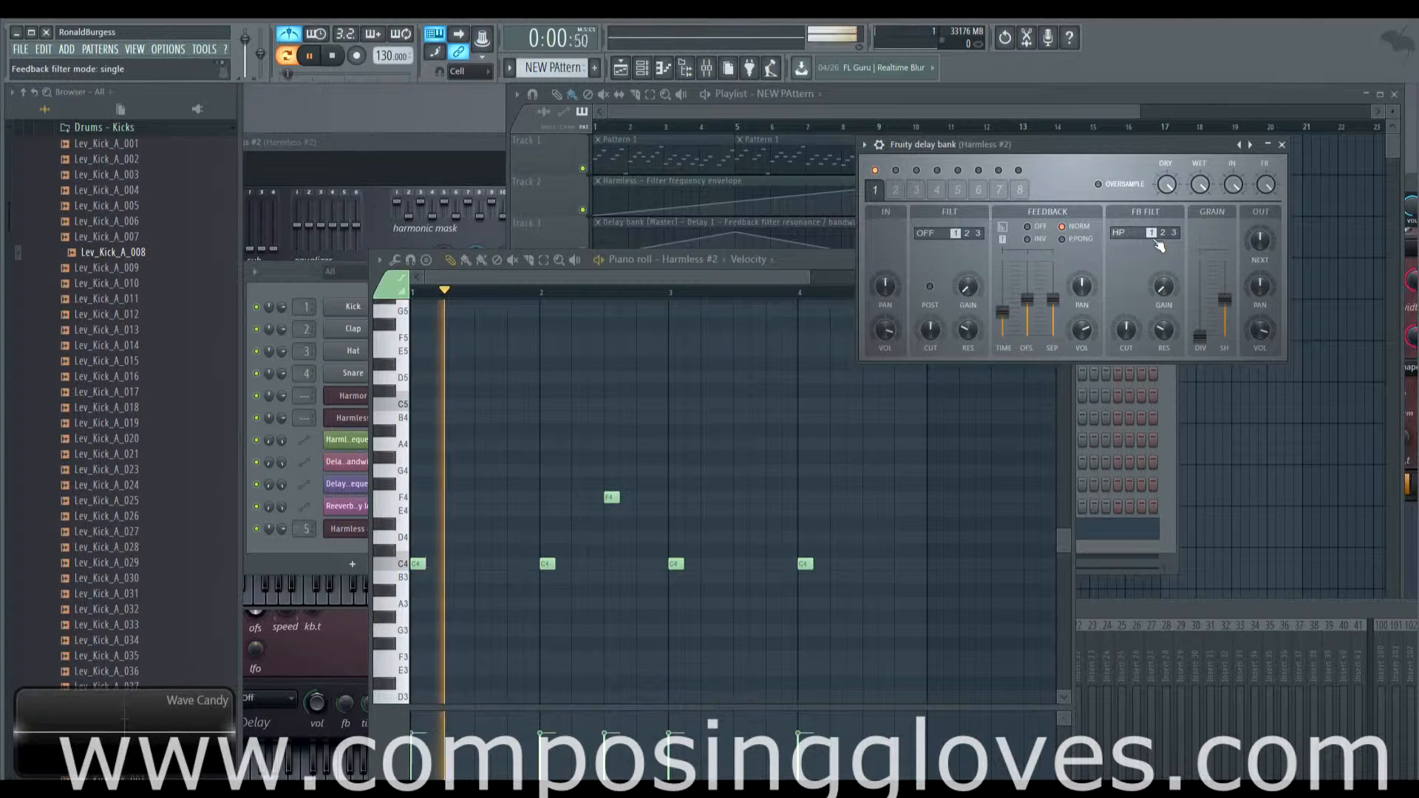
{"action": "key", "text": "space"}
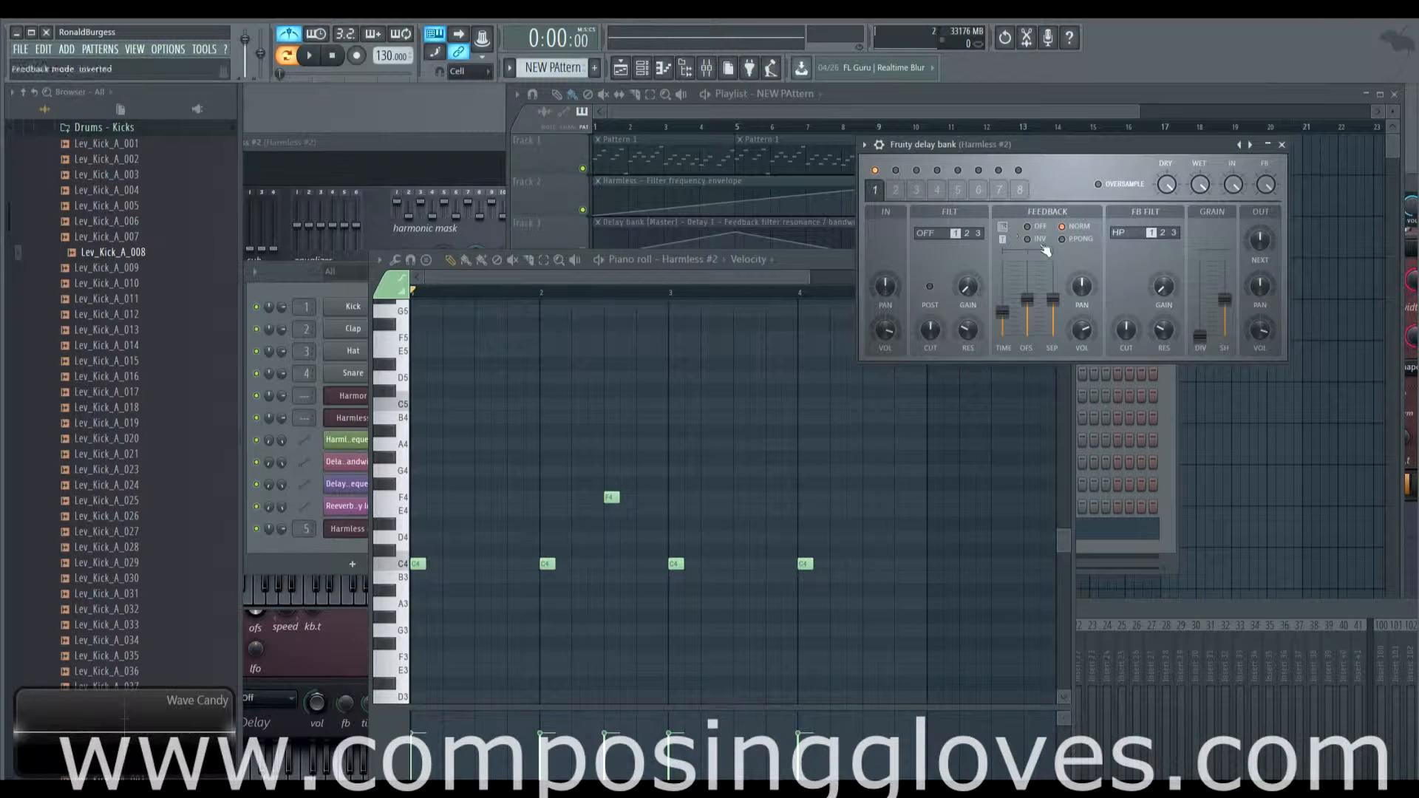
- Audition the pattern in short playbacks to compare the process and leave first echo options of the feedback section
{"action": "key", "text": "space"}
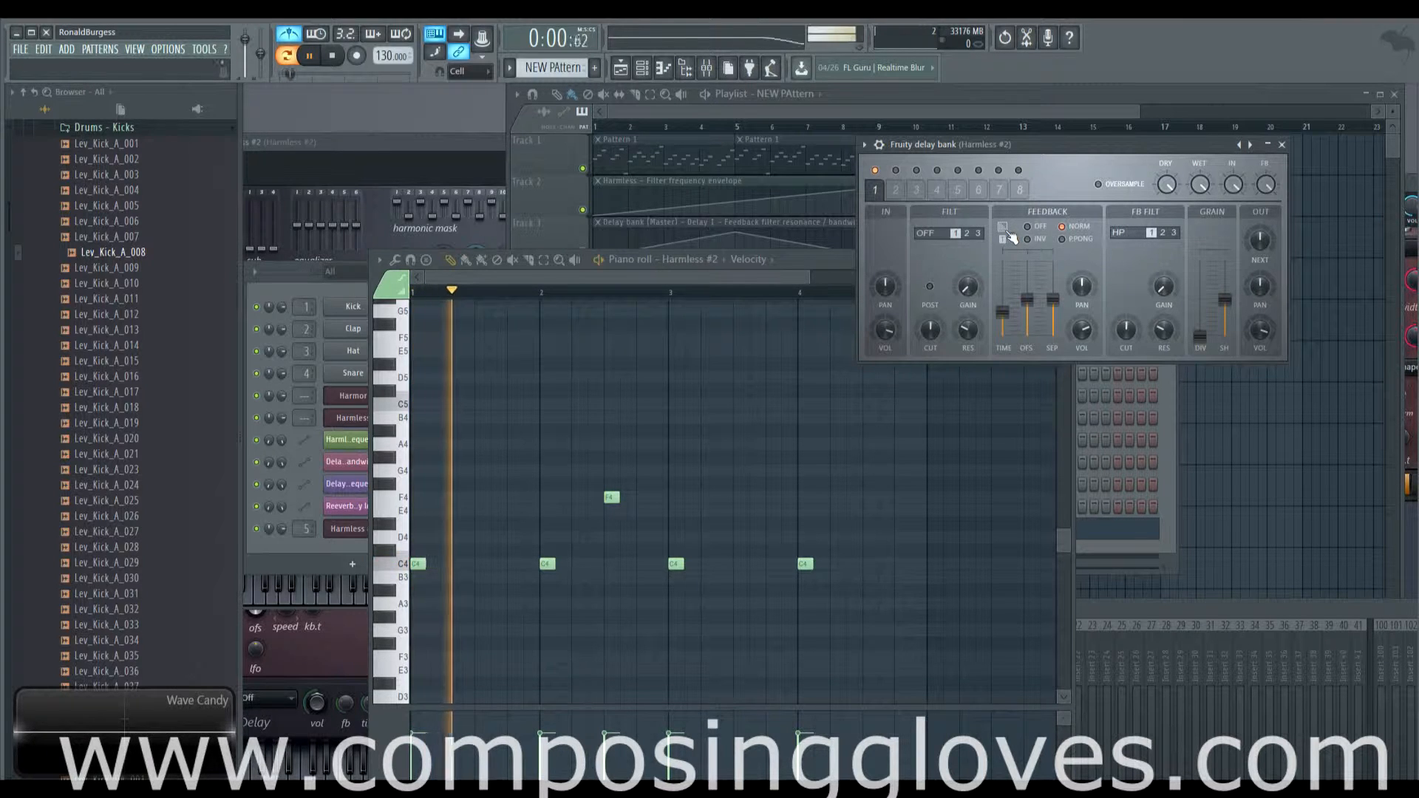
{"action": "key", "text": "space"}
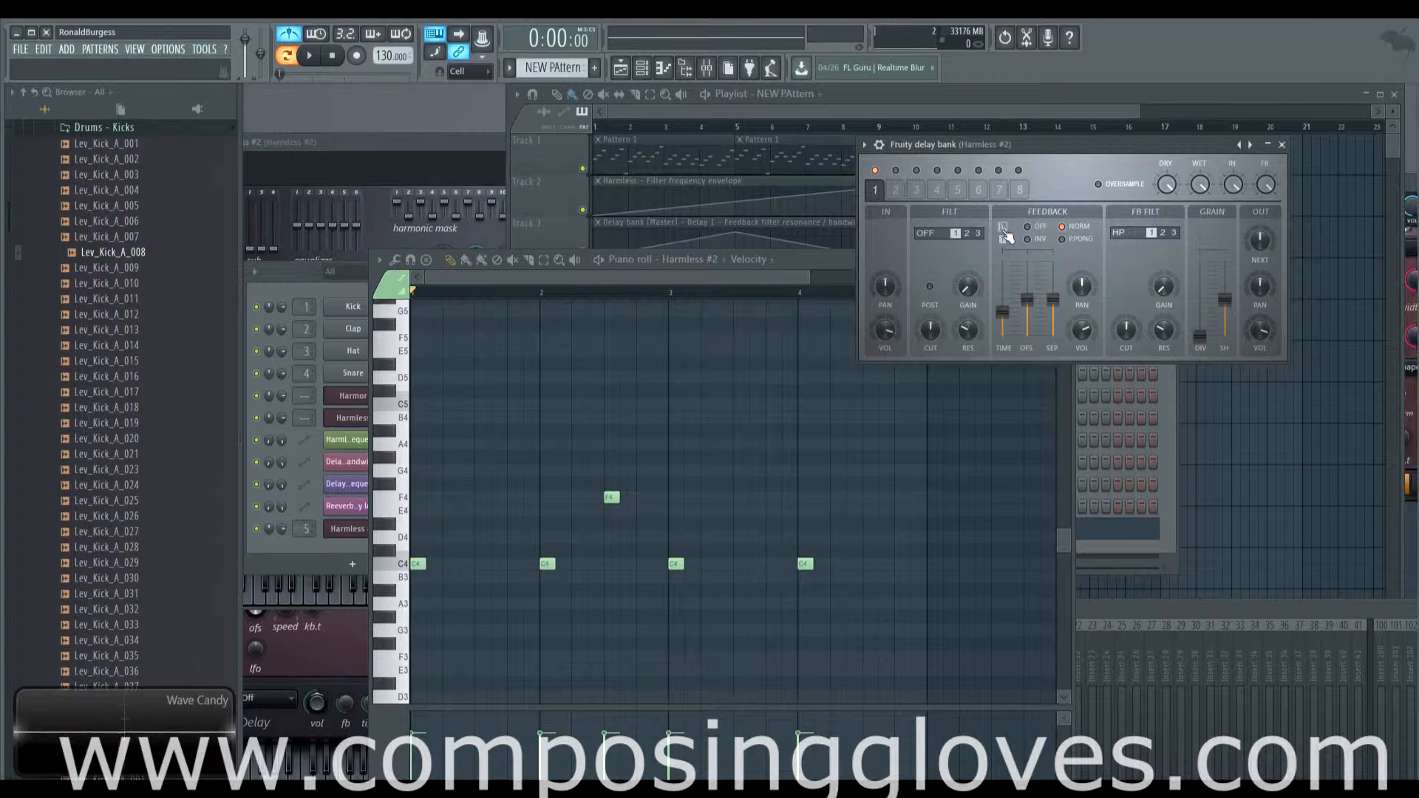
{"action": "key", "text": "space"}
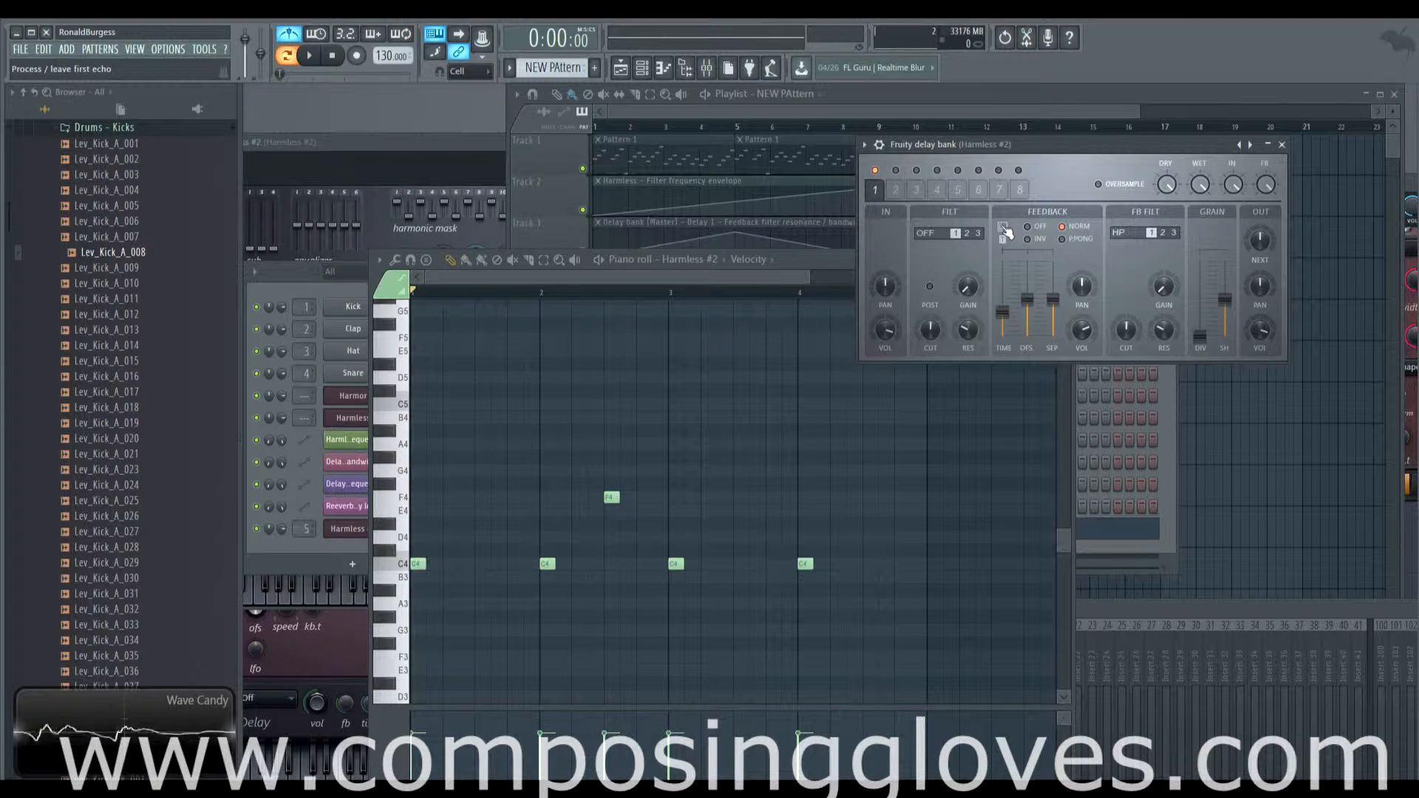
{"action": "key", "text": "space"}
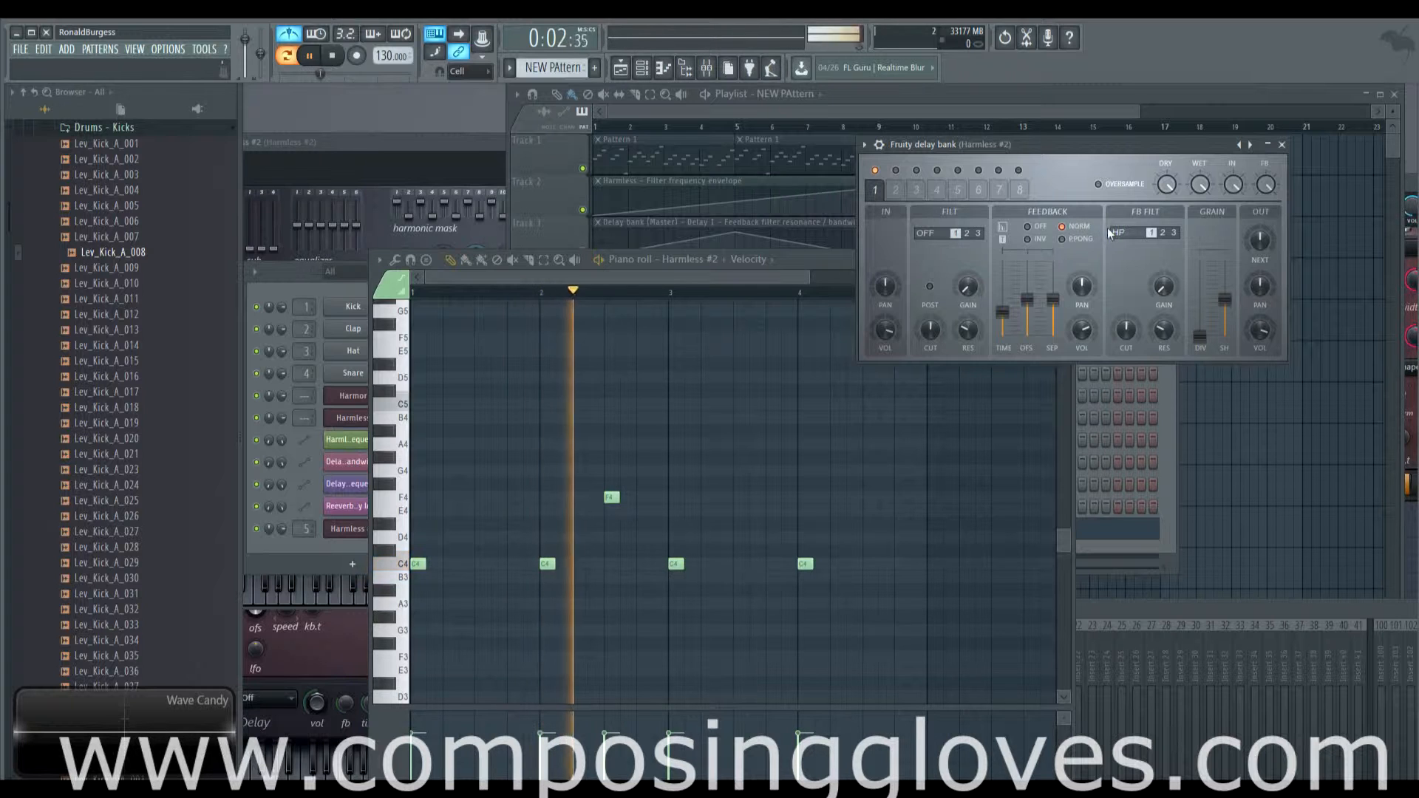
{"action": "key", "text": "space"}
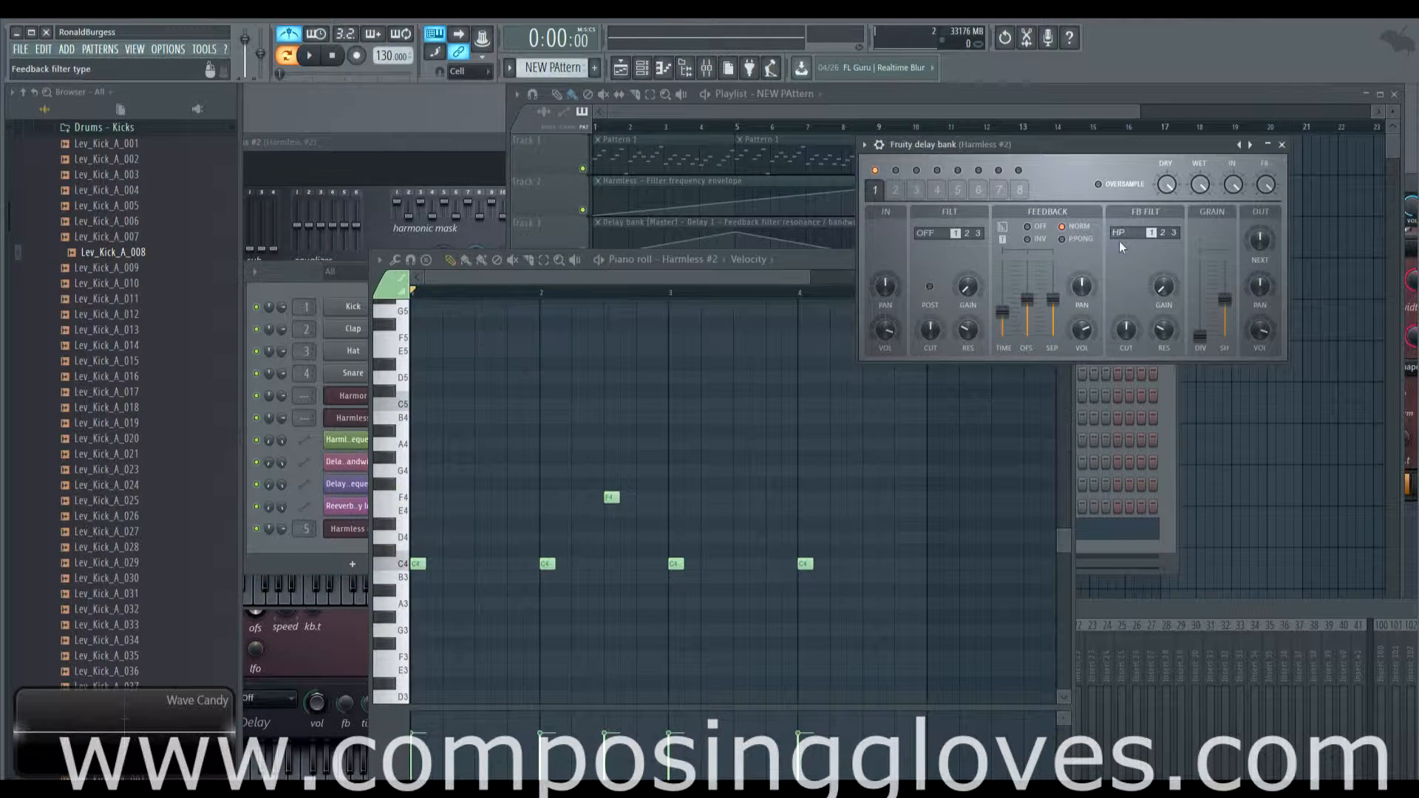
- Switch the feedback filter off, audition the pattern with the feedback mode off, and restore the normal mode
{"action": "mouse_move", "coordinate": [1117, 233]}
{"action": "left_mouse_down"}
{"action": "mouse_move", "coordinate": [1117, 214]}
{"action": "mouse_move", "coordinate": [1117, 237]}
{"action": "left_mouse_up"}
{"action": "left_click", "coordinate": [1028, 226]}
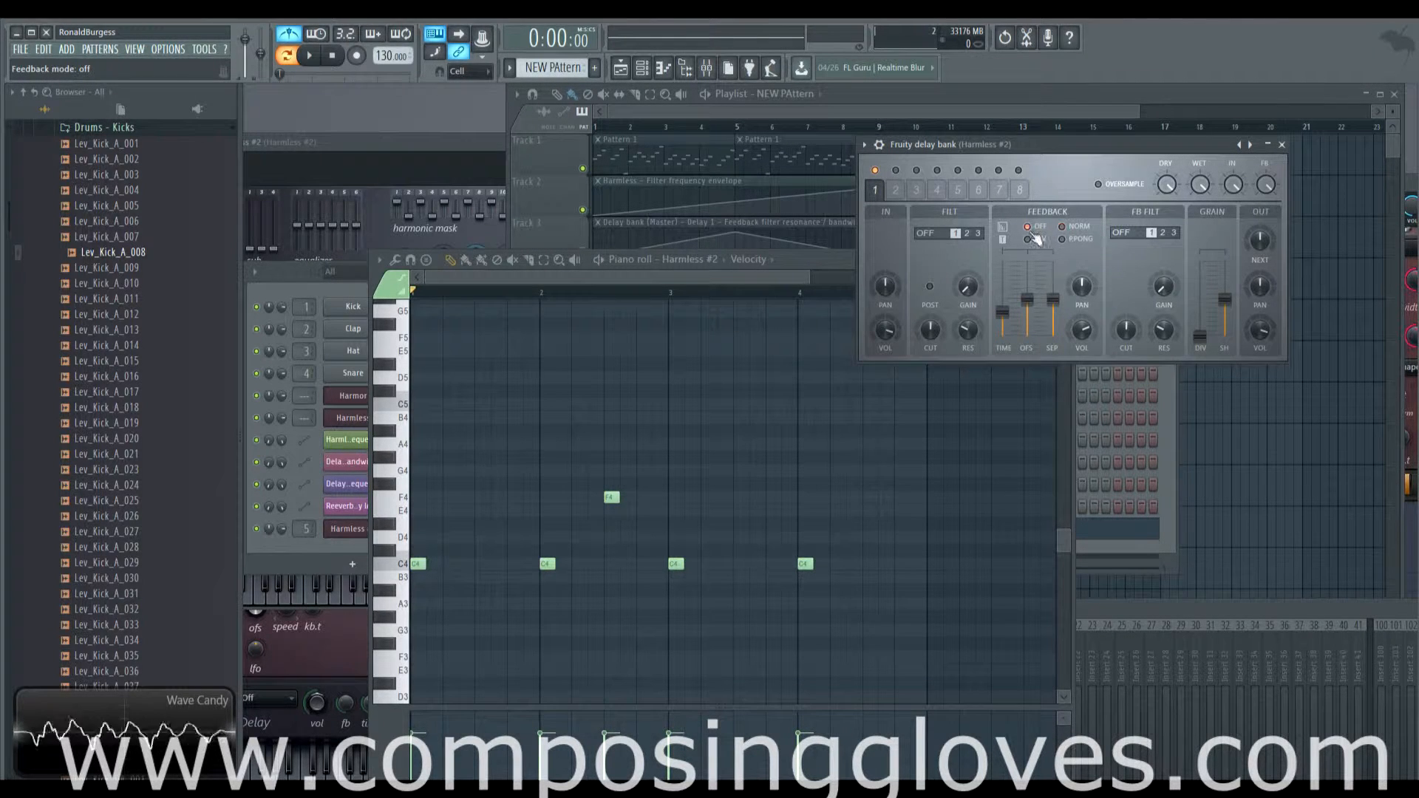
{"action": "key", "text": "space"}
{"action": "key", "text": "space"}
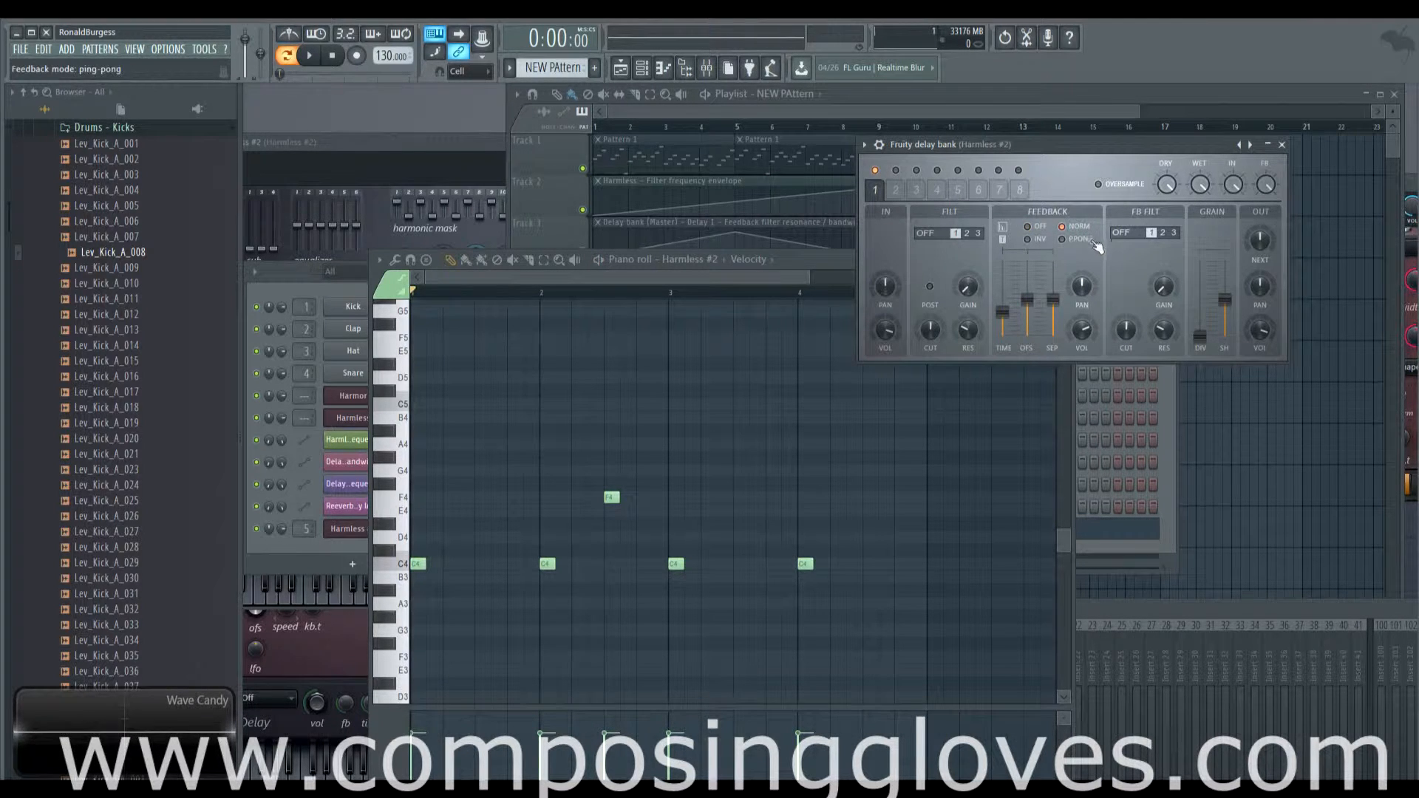
{"action": "left_click", "coordinate": [1064, 229]}
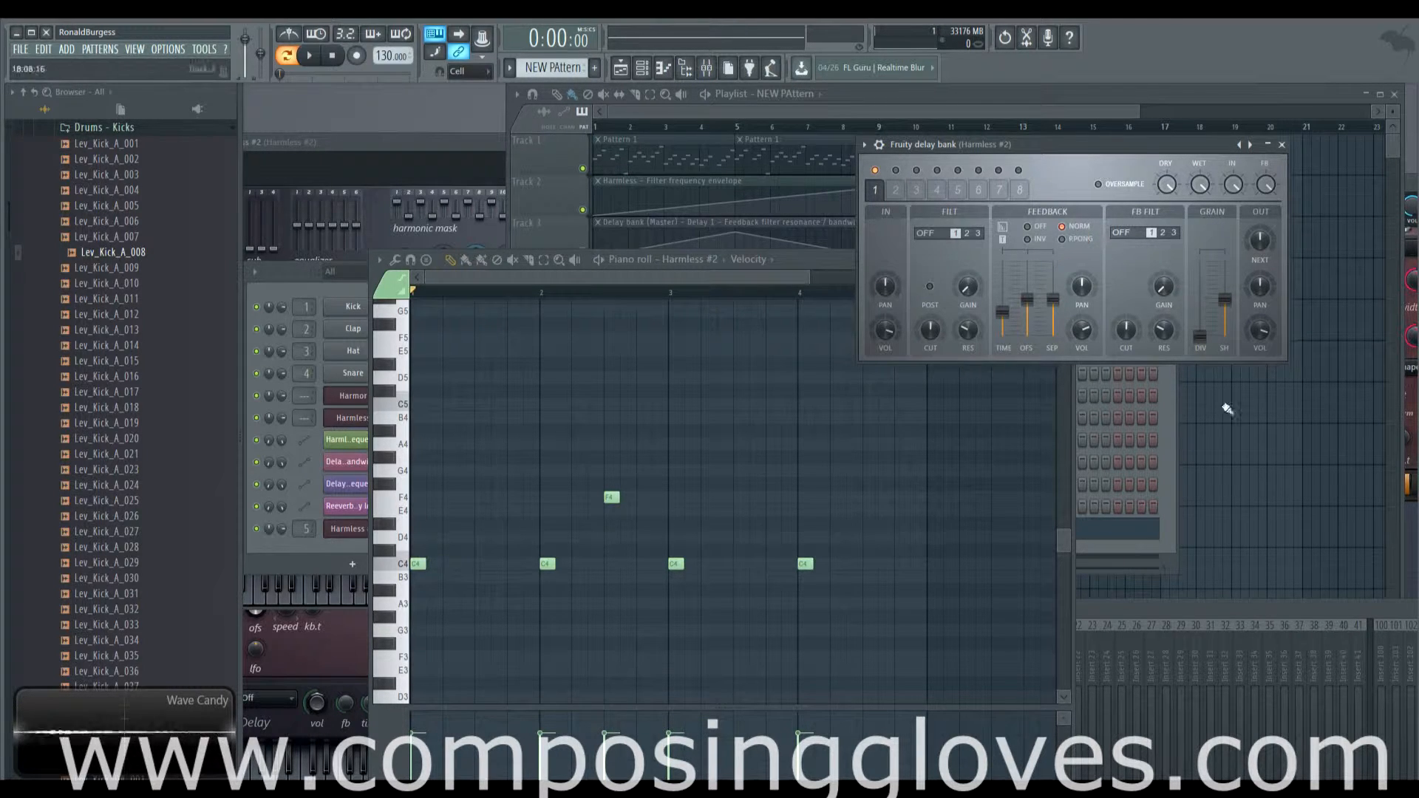
- Move the mixer up below the delay bank, play the pattern briefly, and bring the delay bank back to the front
{"action": "left_click_drag", "start_coordinate": [1180, 618], "coordinate": [1155, 360]}
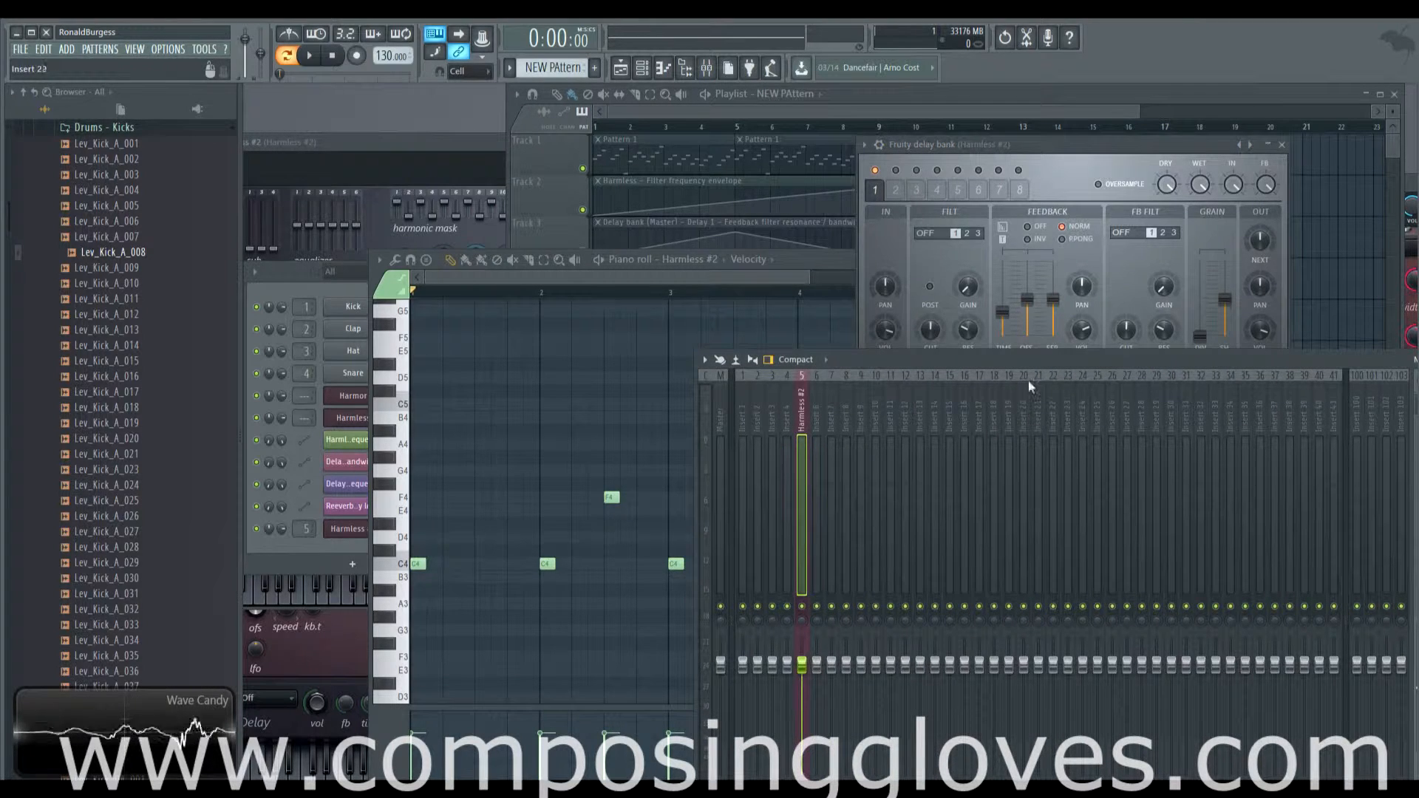
{"action": "key", "text": "space"}
{"action": "key", "text": "space"}
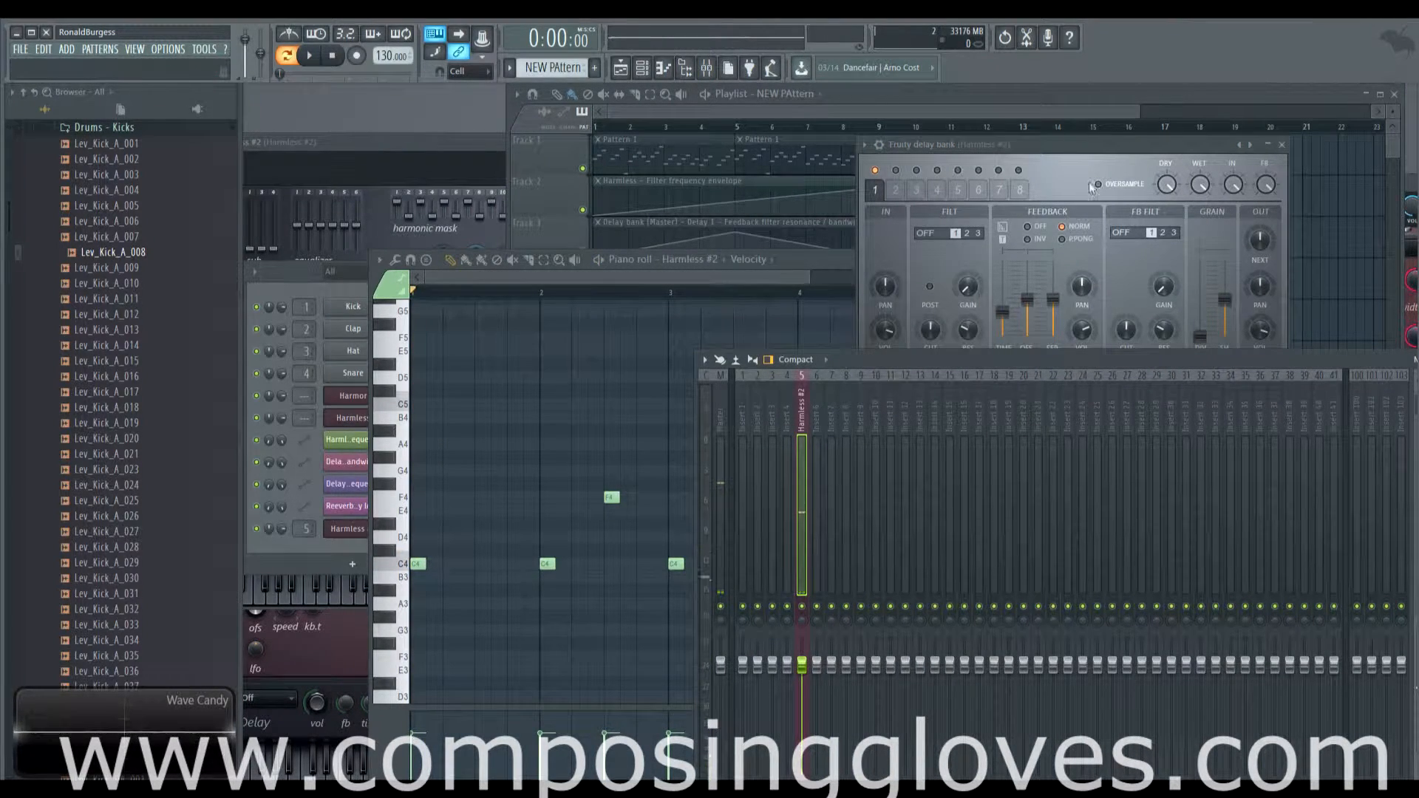
{"action": "left_click", "coordinate": [1066, 149]}
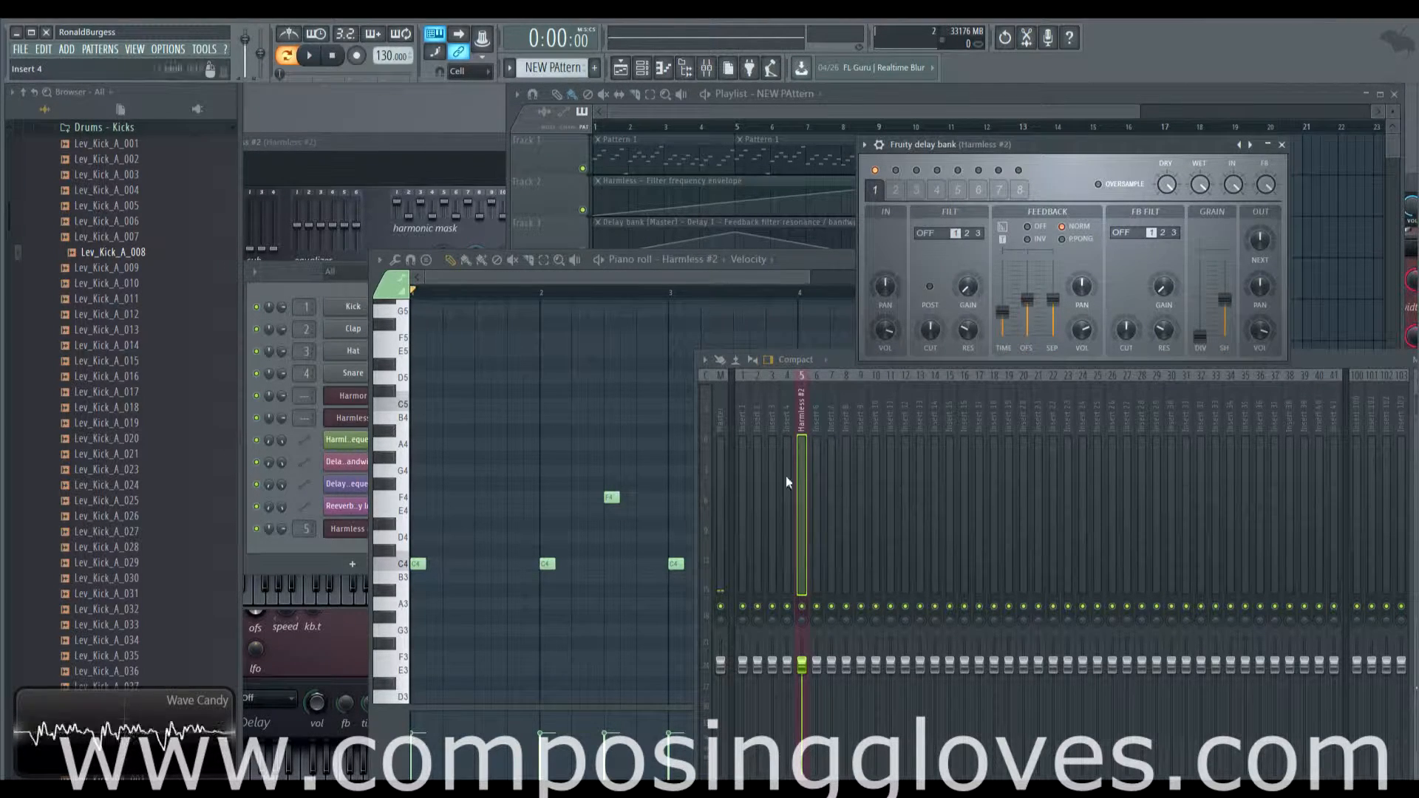
- Try the inverted and ping-pong feedback modes and adjust the feedback panning of delay 1
{"action": "left_click", "coordinate": [1033, 242]}
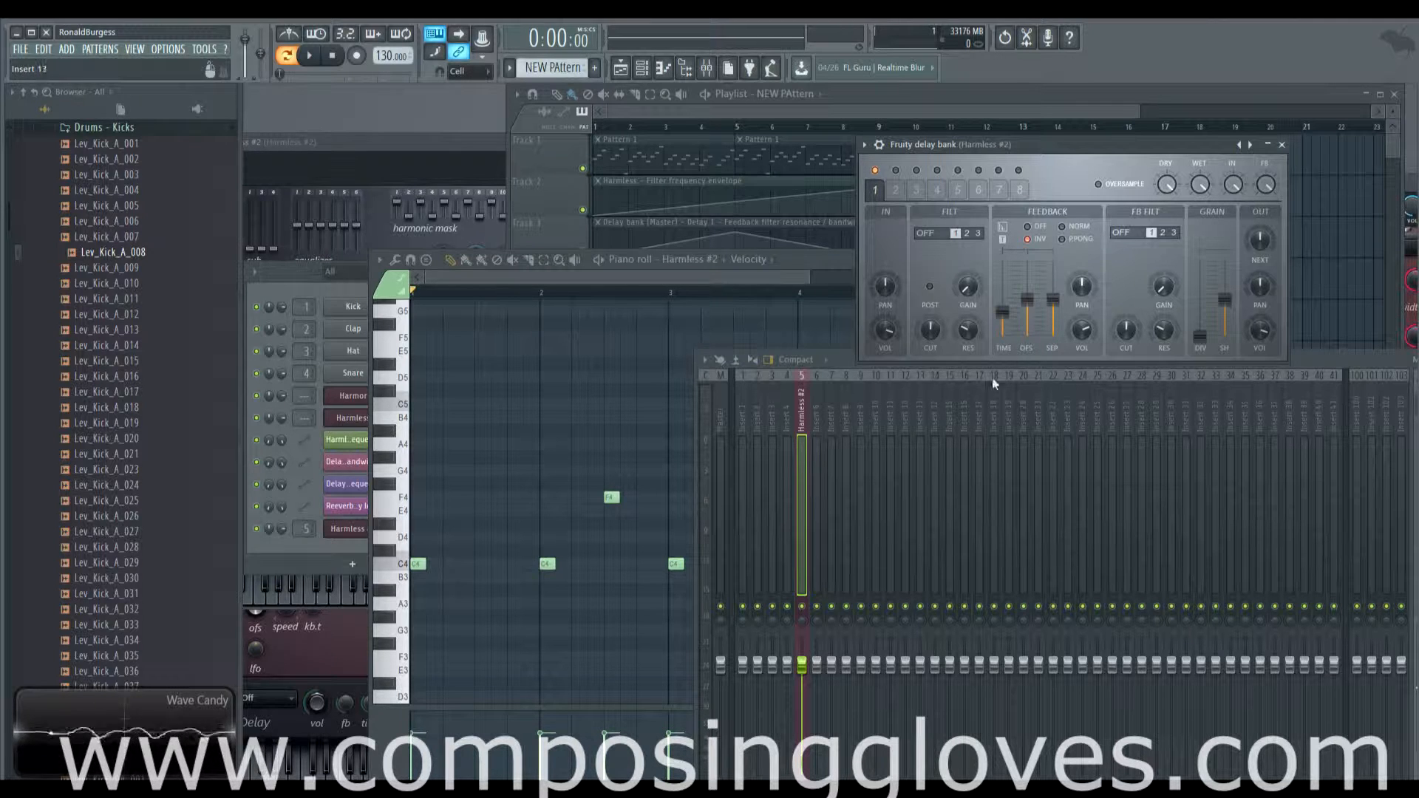
{"action": "left_click", "coordinate": [1062, 239]}
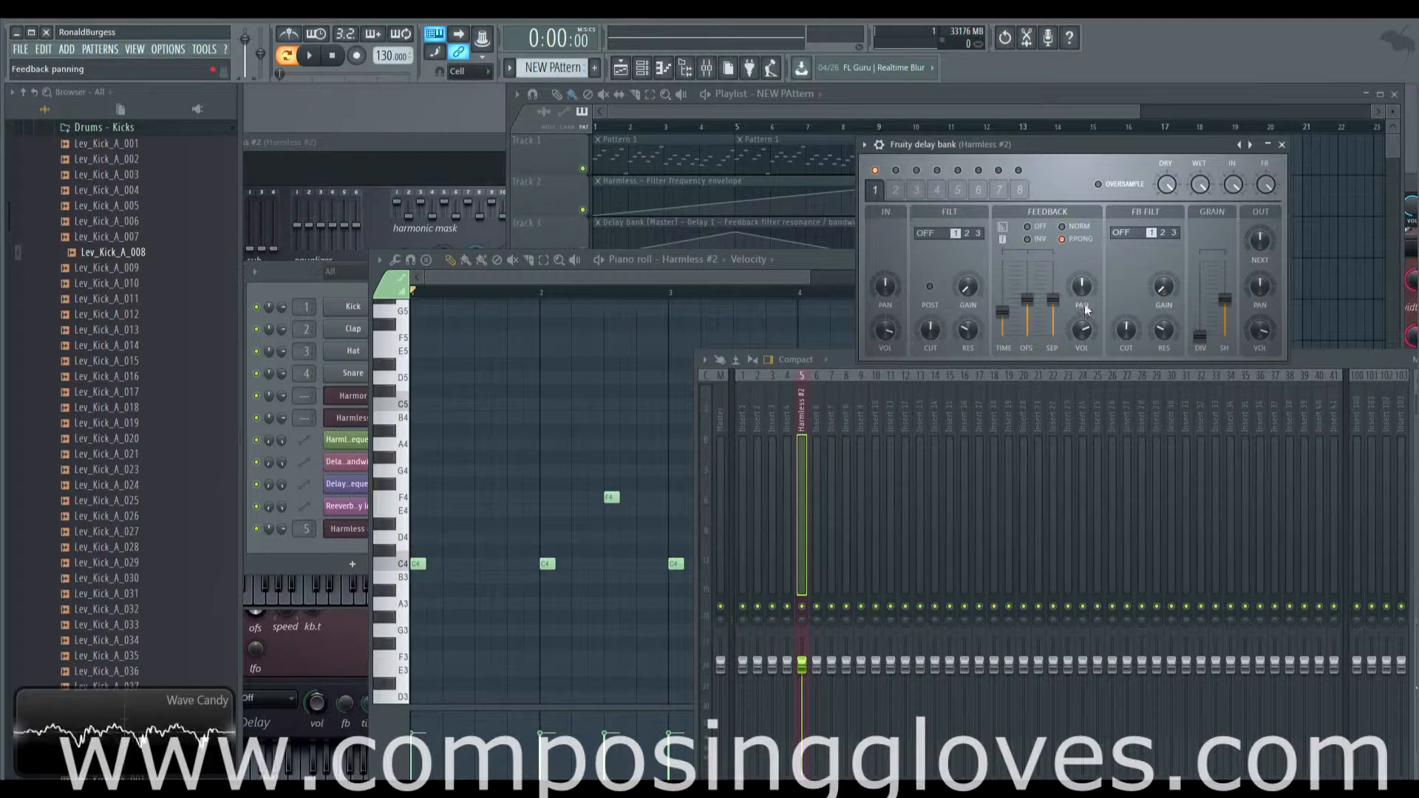
{"action": "left_click_drag", "start_coordinate": [1084, 291], "coordinate": [1084, 347]}
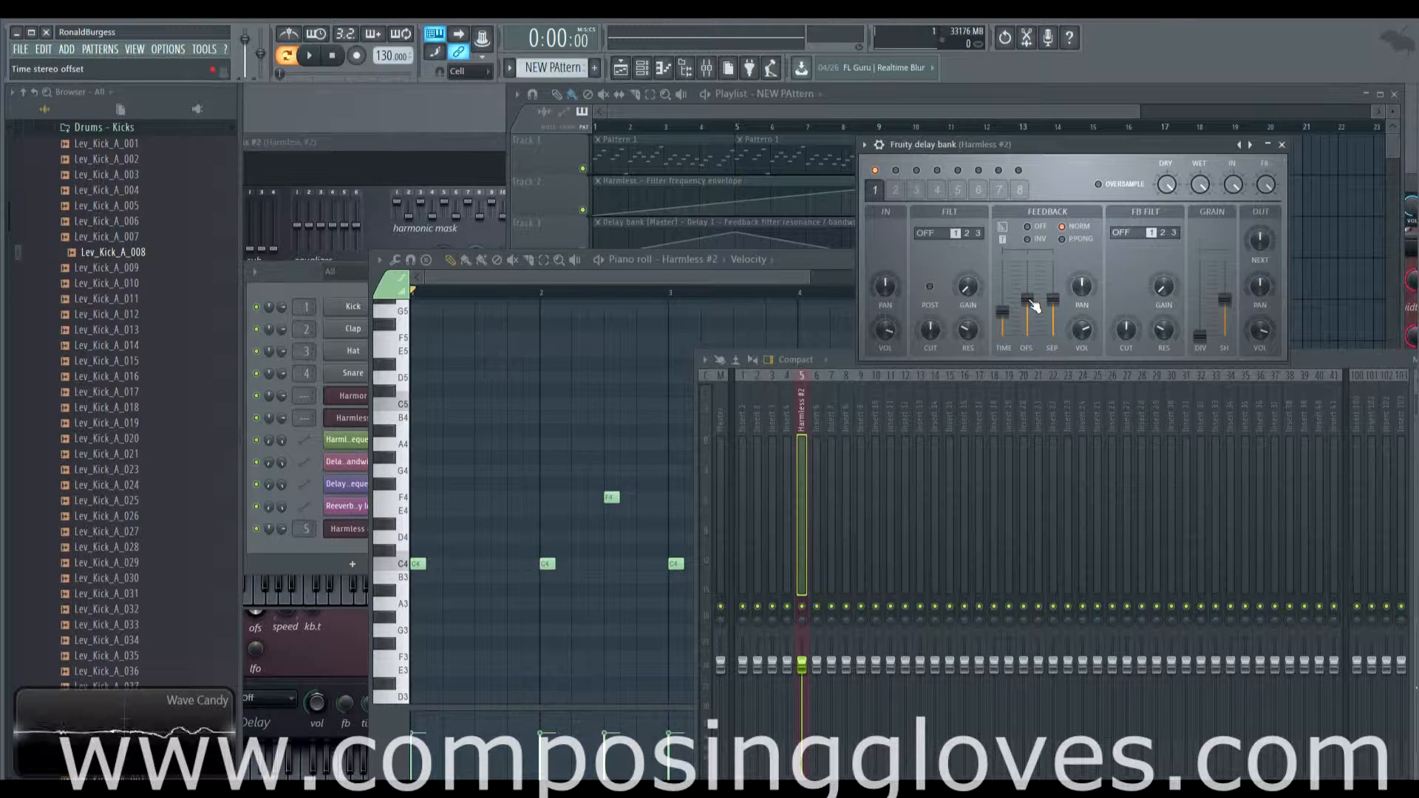
- Try raising the time stereo offset and returning it to centre, and sweep the feedback stereo separation up and down
{"action": "mouse_move", "coordinate": [1033, 306]}
{"action": "left_mouse_down"}
{"action": "mouse_move", "coordinate": [1028, 336]}
{"action": "mouse_move", "coordinate": [1034, 296]}
{"action": "left_mouse_up"}
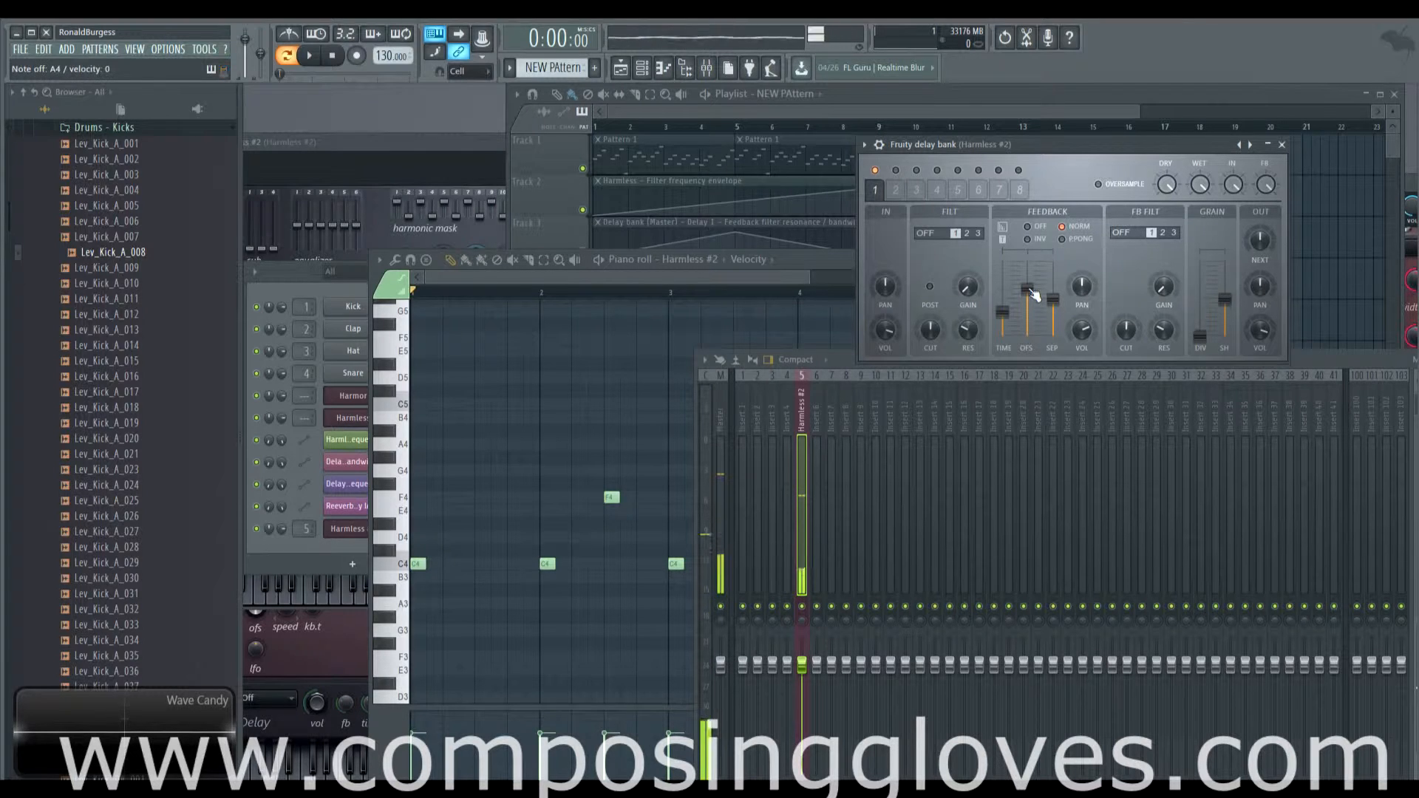
{"action": "left_click_drag", "start_coordinate": [1033, 296], "coordinate": [1030, 301]}
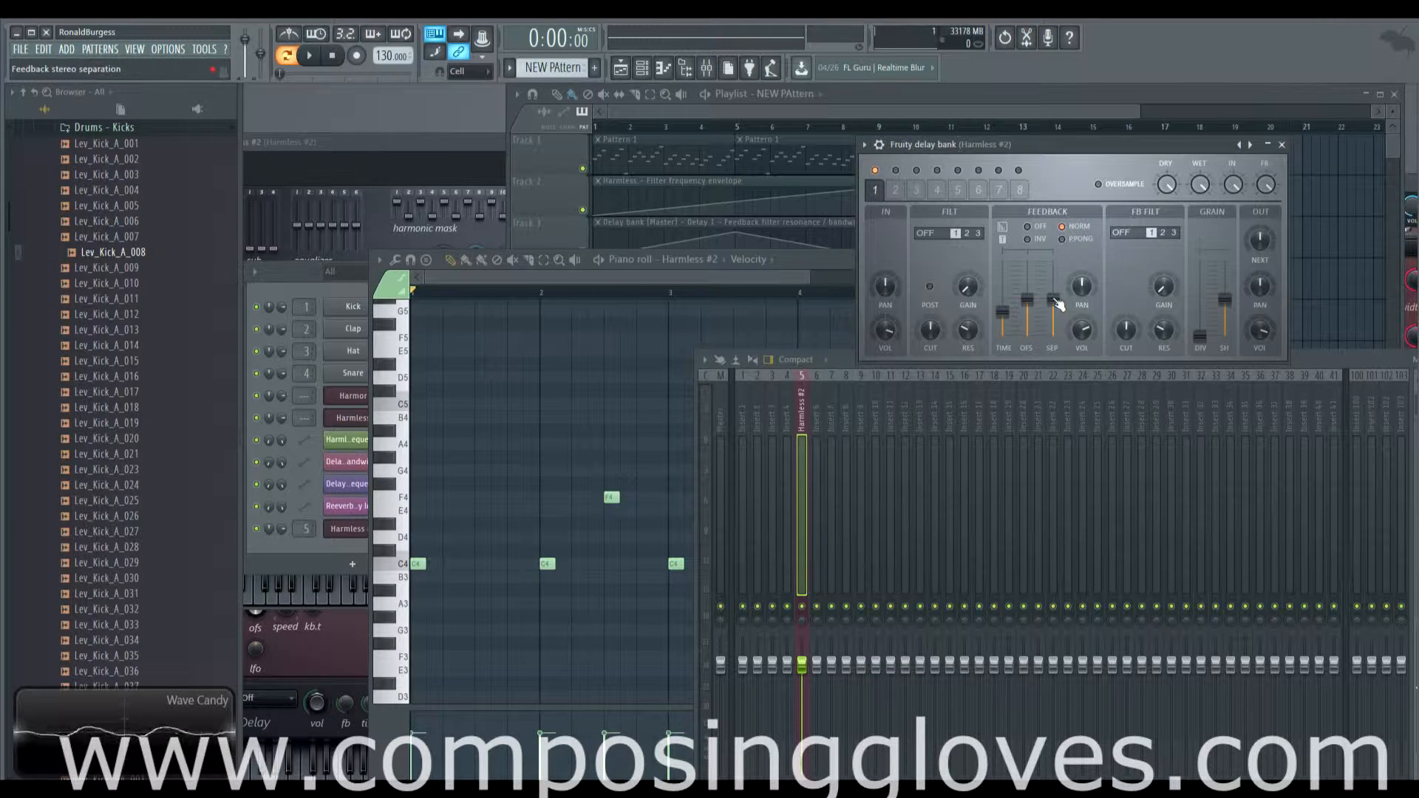
{"action": "mouse_move", "coordinate": [1059, 307]}
{"action": "left_mouse_down"}
{"action": "mouse_move", "coordinate": [1059, 333]}
{"action": "mouse_move", "coordinate": [1059, 284]}
{"action": "left_mouse_up"}
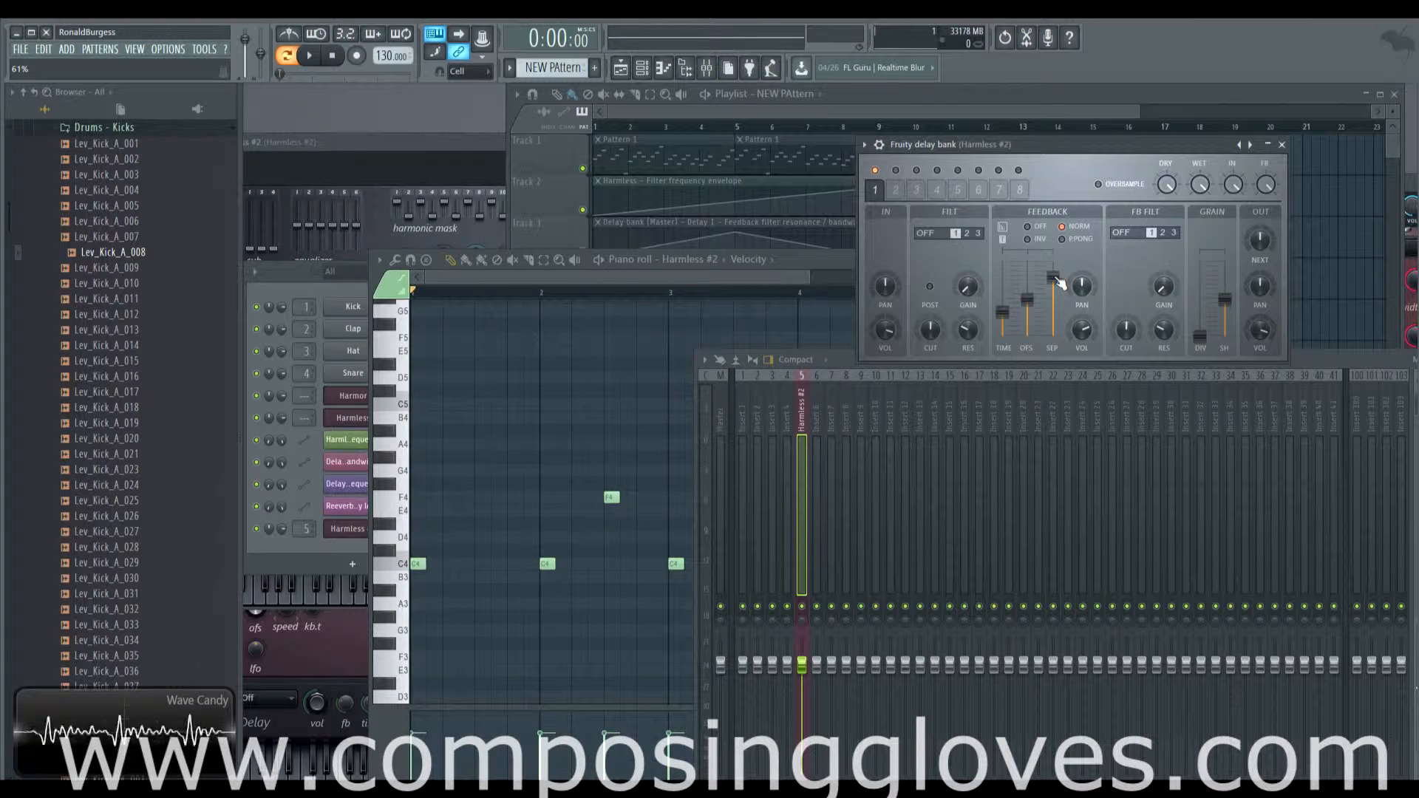
{"action": "left_click_drag", "start_coordinate": [1060, 283], "coordinate": [1068, 318]}
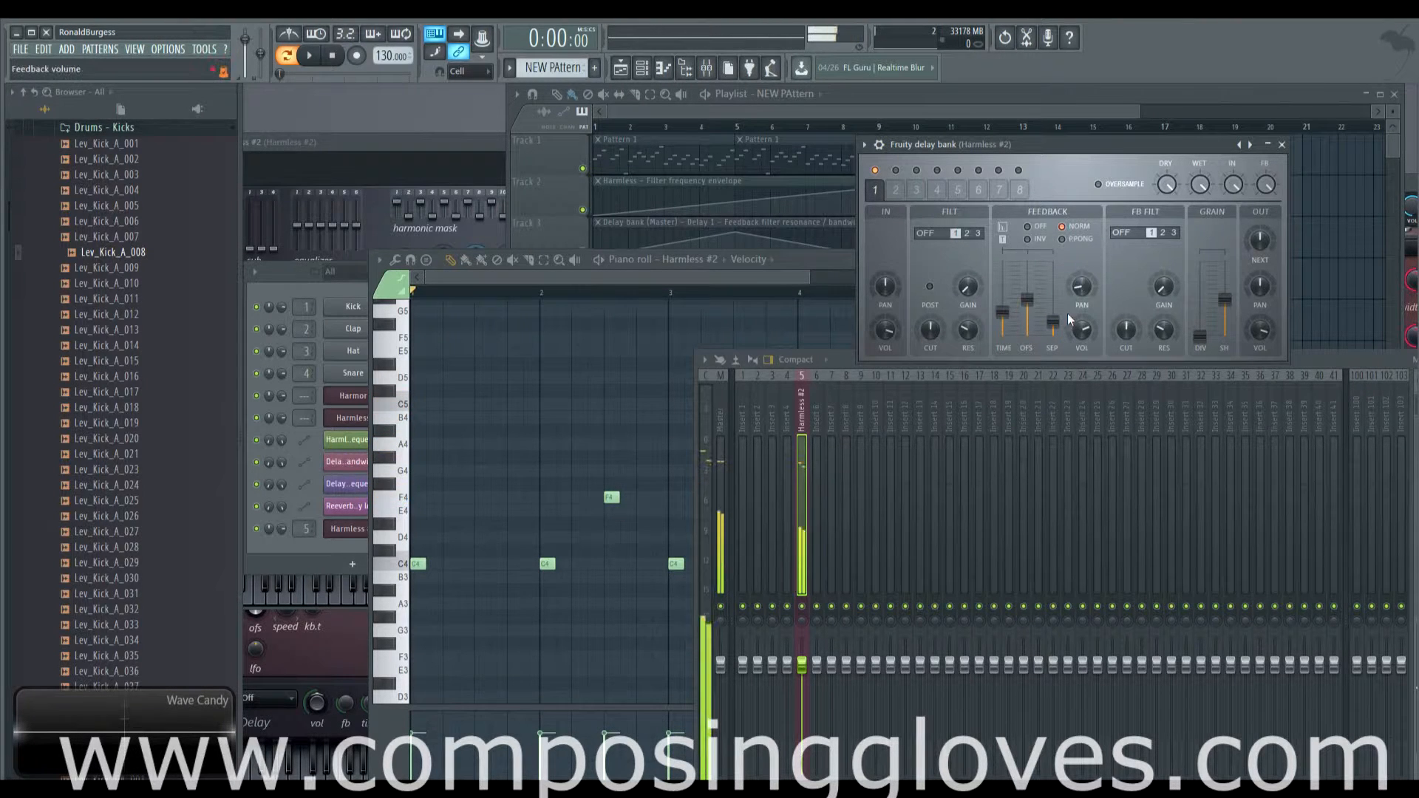
- Set the feedback mode to ping-pong and the time stereo offset to about 15.3 ms right, and play a test note
{"action": "left_click_drag", "start_coordinate": [1027, 300], "coordinate": [1027, 276]}
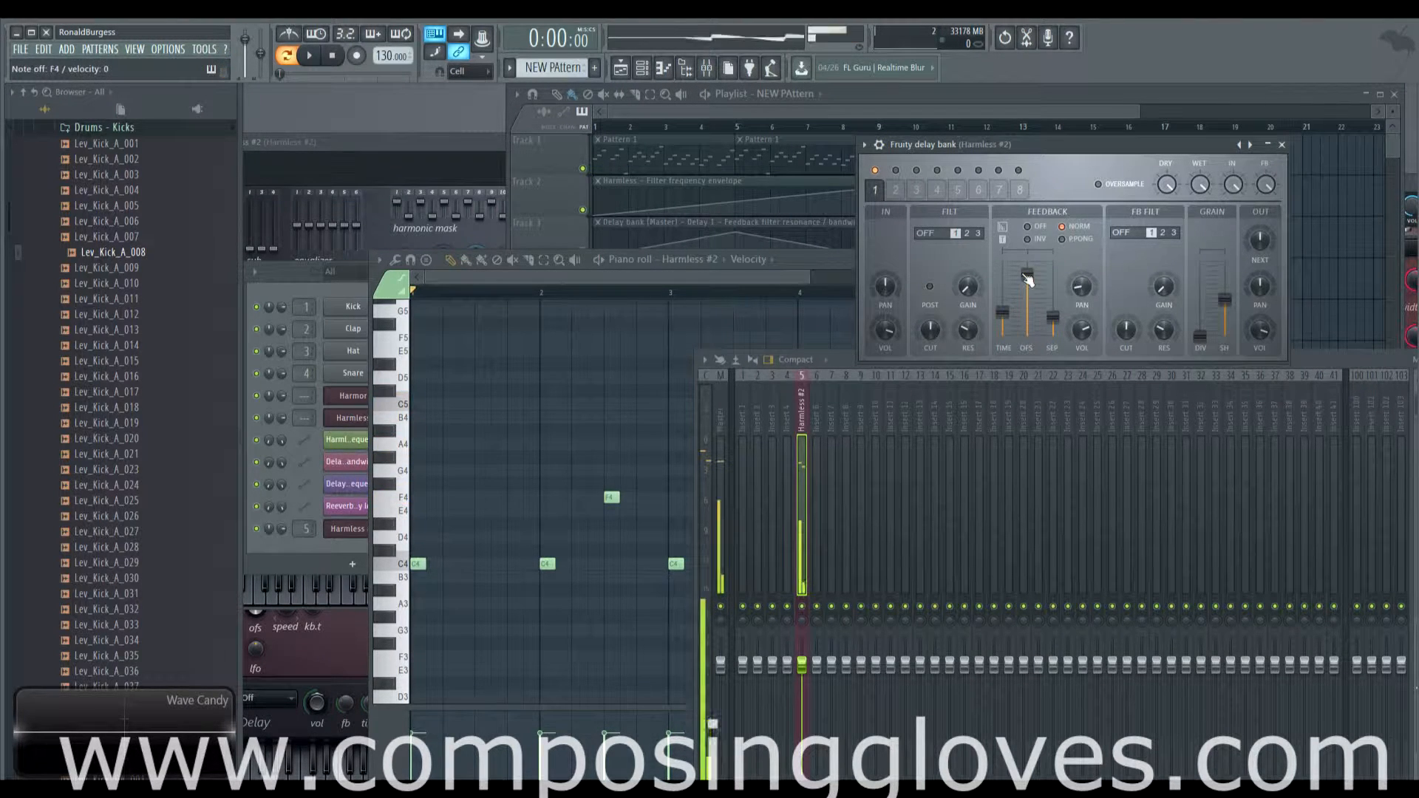
{"action": "left_click", "coordinate": [1062, 239]}
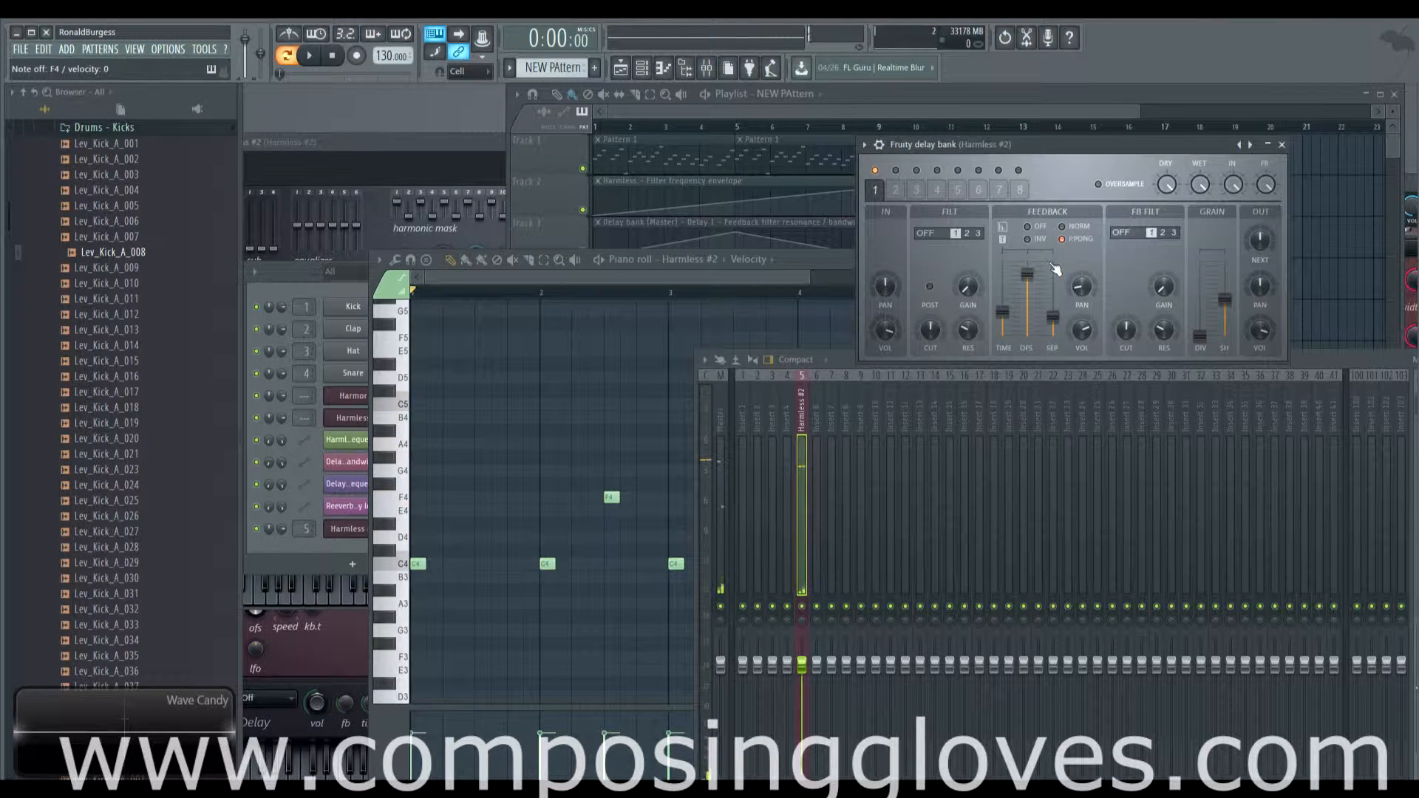
{"action": "mouse_move", "coordinate": [1027, 275]}
{"action": "left_mouse_down"}
{"action": "mouse_move", "coordinate": [1042, 311]}
{"action": "mouse_move", "coordinate": [1051, 297]}
{"action": "mouse_move", "coordinate": [1027, 280]}
{"action": "left_mouse_up"}
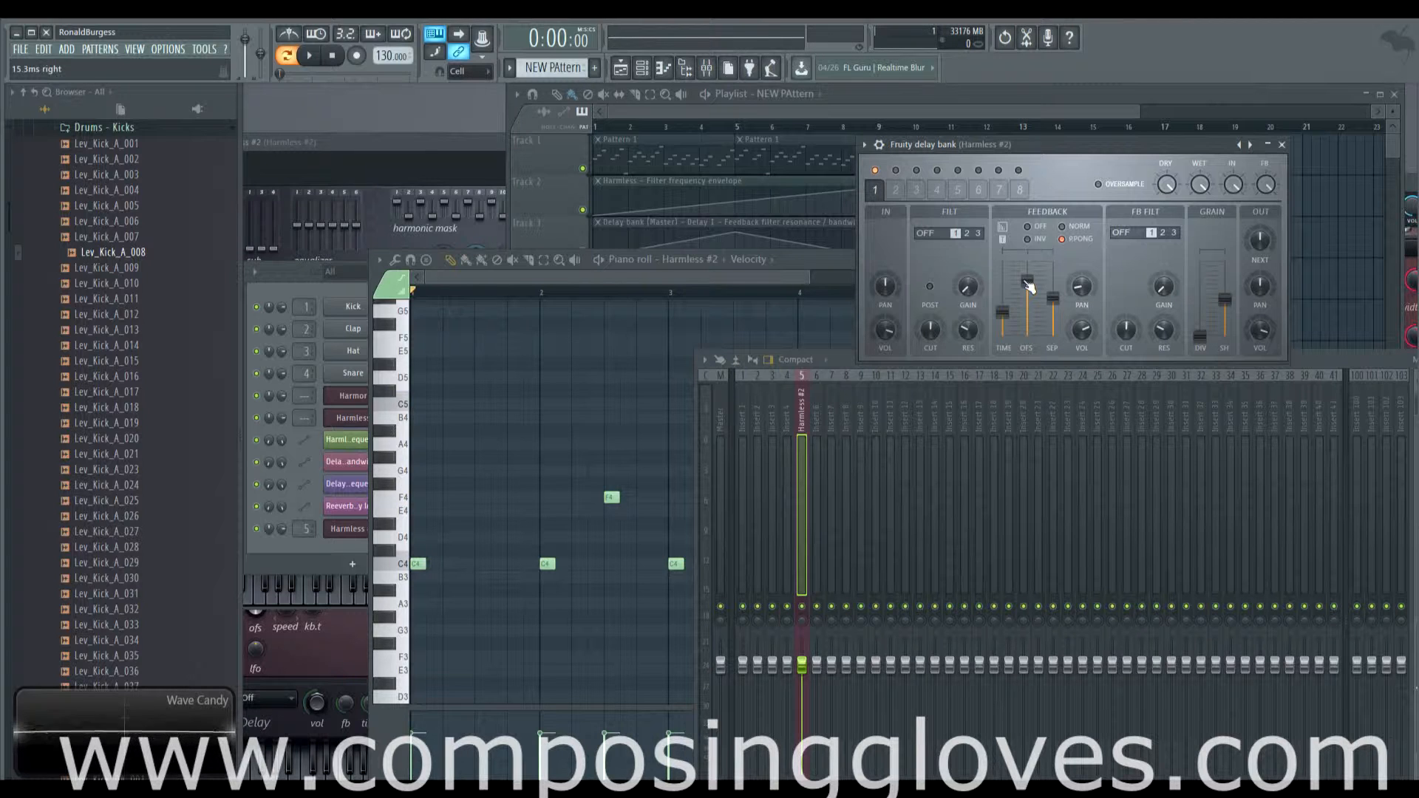
{"action": "key", "text": "c"}
- Return the time stereo offset to centre and set the feedback volume to about 58% while testing with notes
{"action": "left_click_drag", "start_coordinate": [1026, 281], "coordinate": [1078, 255]}
{"action": "left_click_drag", "start_coordinate": [1088, 337], "coordinate": [1087, 369]}
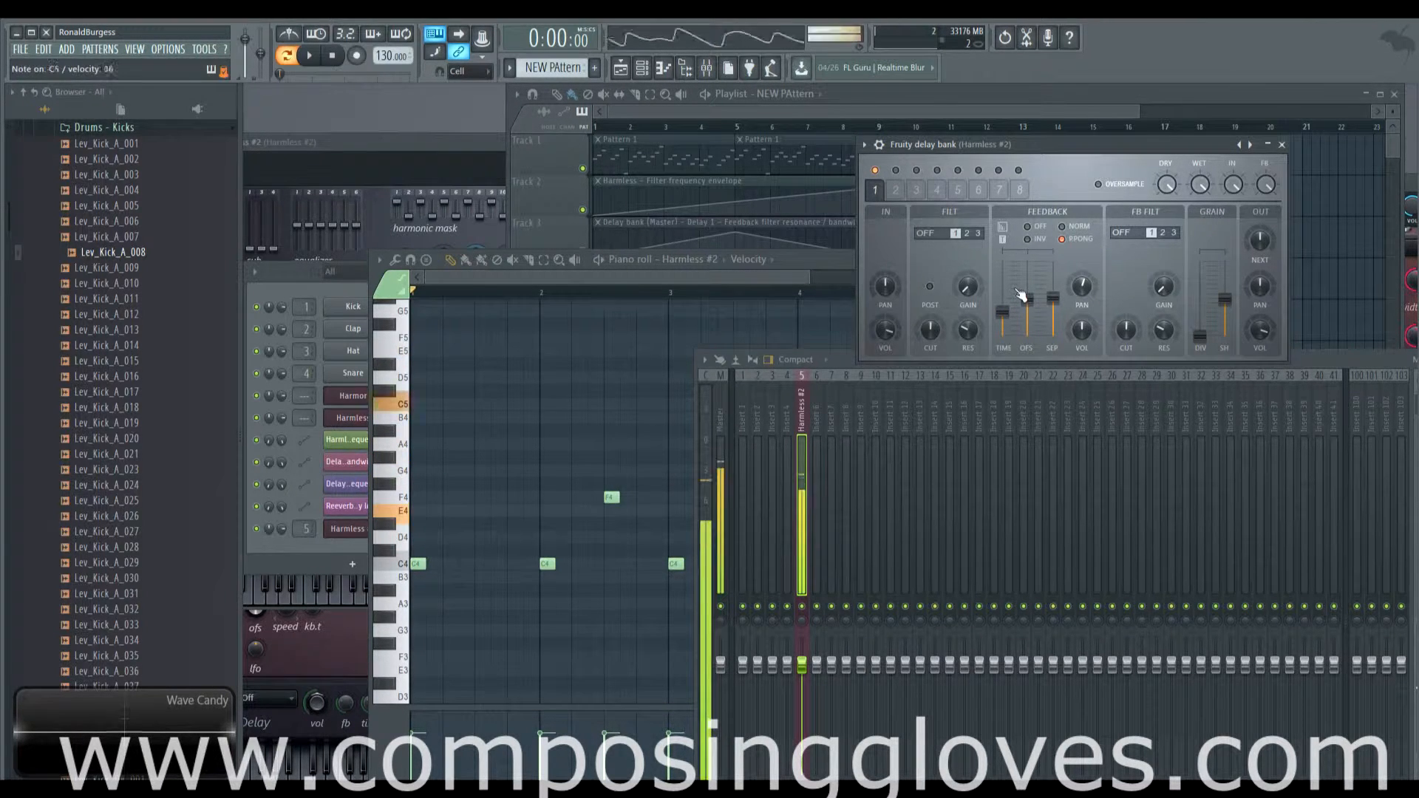
{"action": "mouse_move", "coordinate": [1085, 323]}
{"action": "left_mouse_down"}
{"action": "mouse_move", "coordinate": [1085, 285]}
{"action": "mouse_move", "coordinate": [1083, 396]}
{"action": "mouse_move", "coordinate": [1083, 332]}
{"action": "left_mouse_up"}
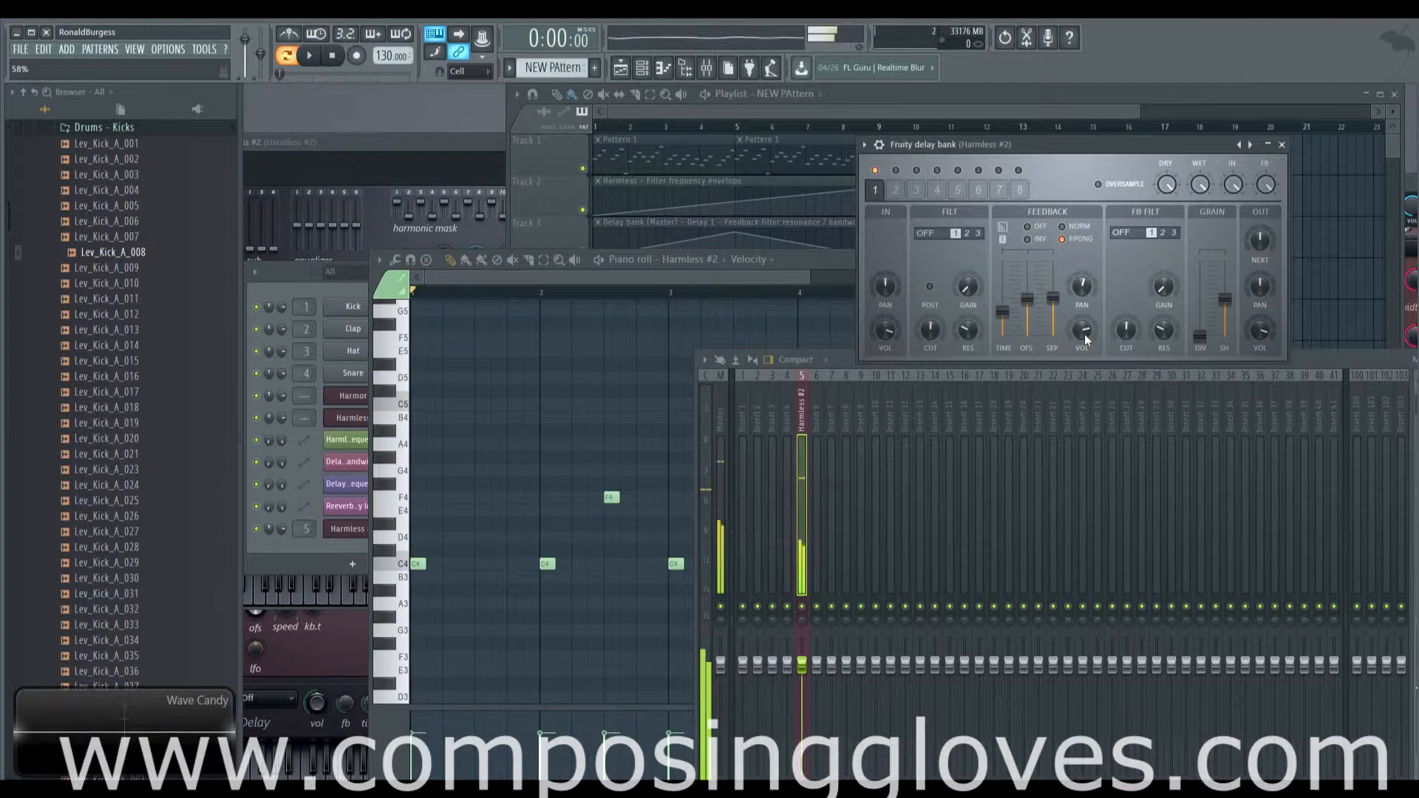
- Try the time stereo offset fully to the right and back at centre, and recentre the feedback panning
{"action": "left_click_drag", "start_coordinate": [1027, 299], "coordinate": [1028, 266]}
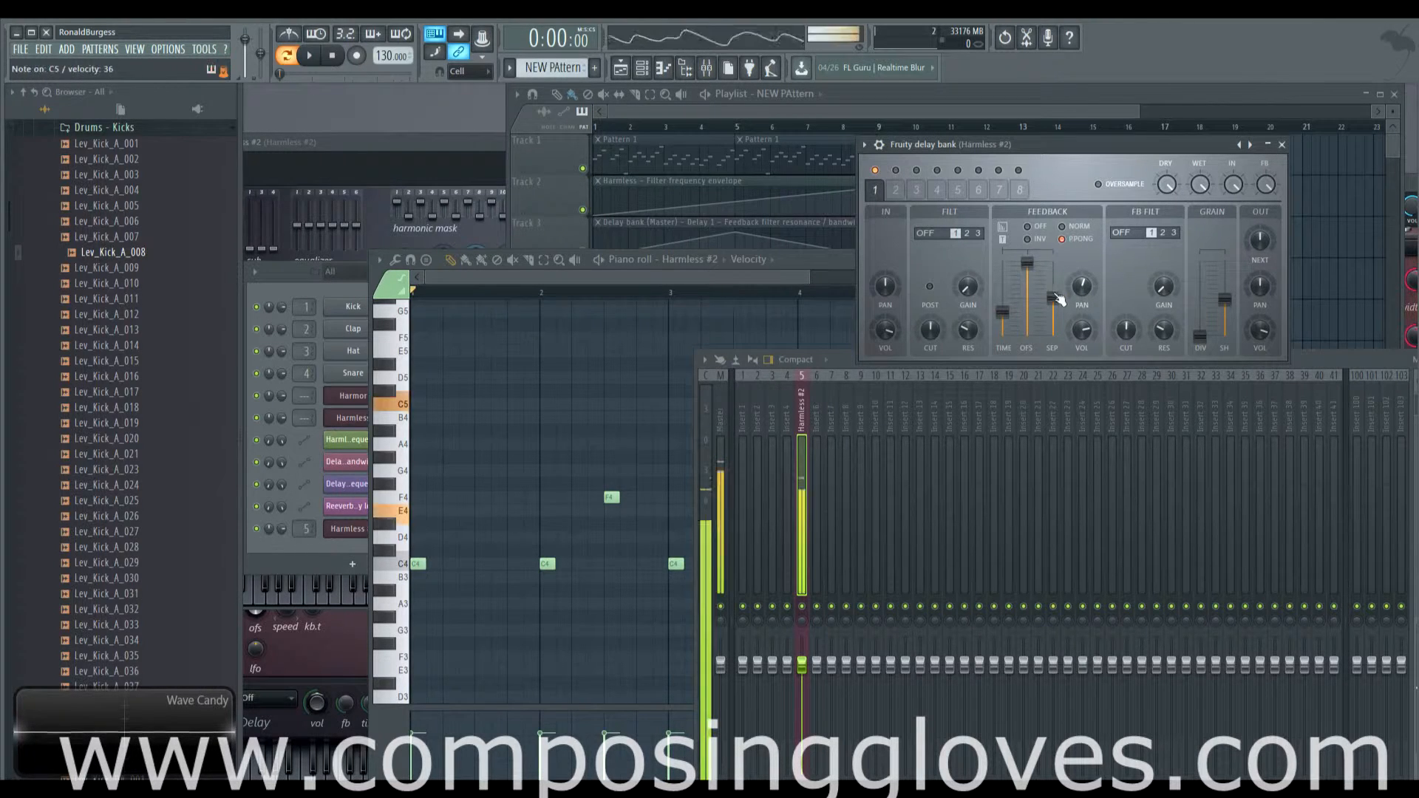
{"action": "left_click_drag", "start_coordinate": [1027, 262], "coordinate": [1028, 300]}
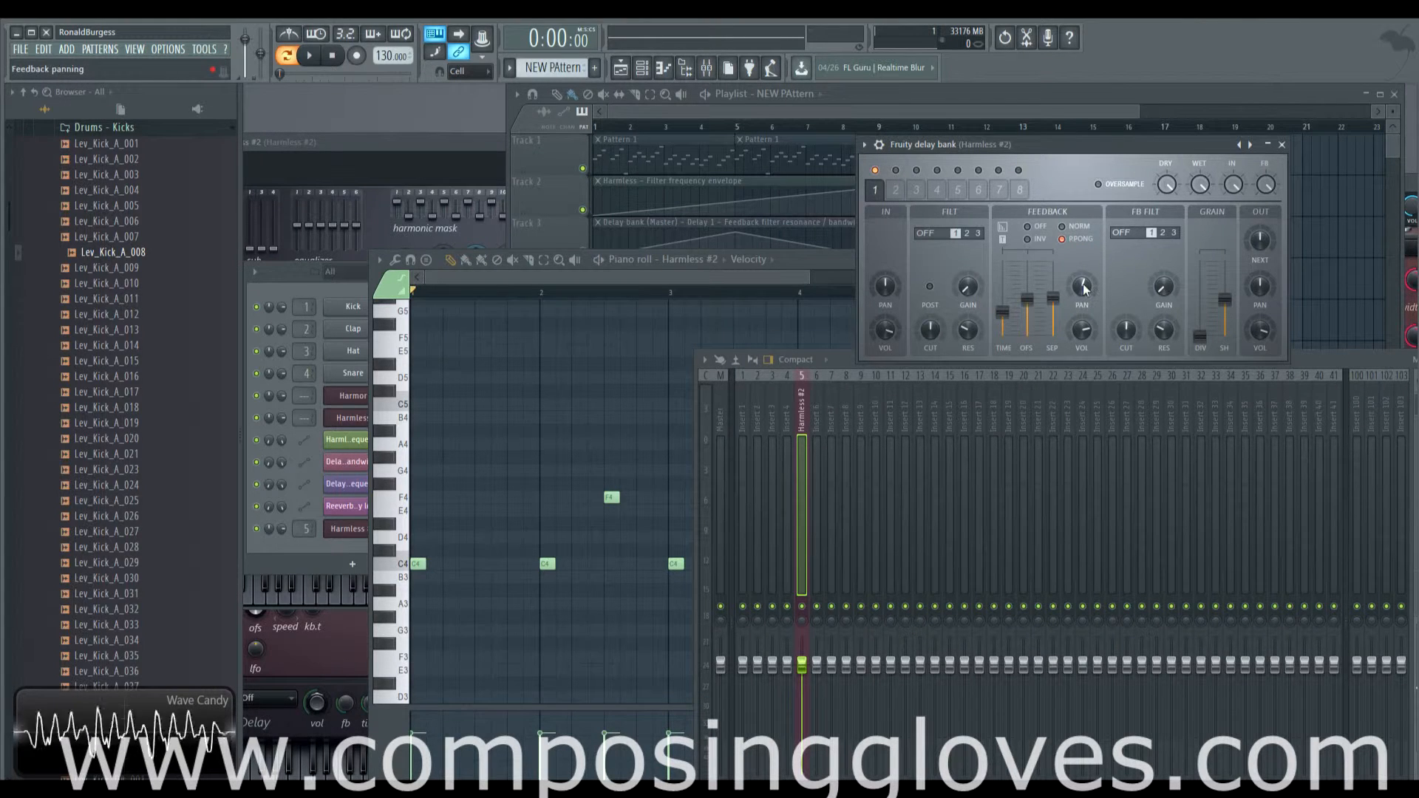
{"action": "left_click_drag", "start_coordinate": [1084, 287], "coordinate": [1084, 293]}
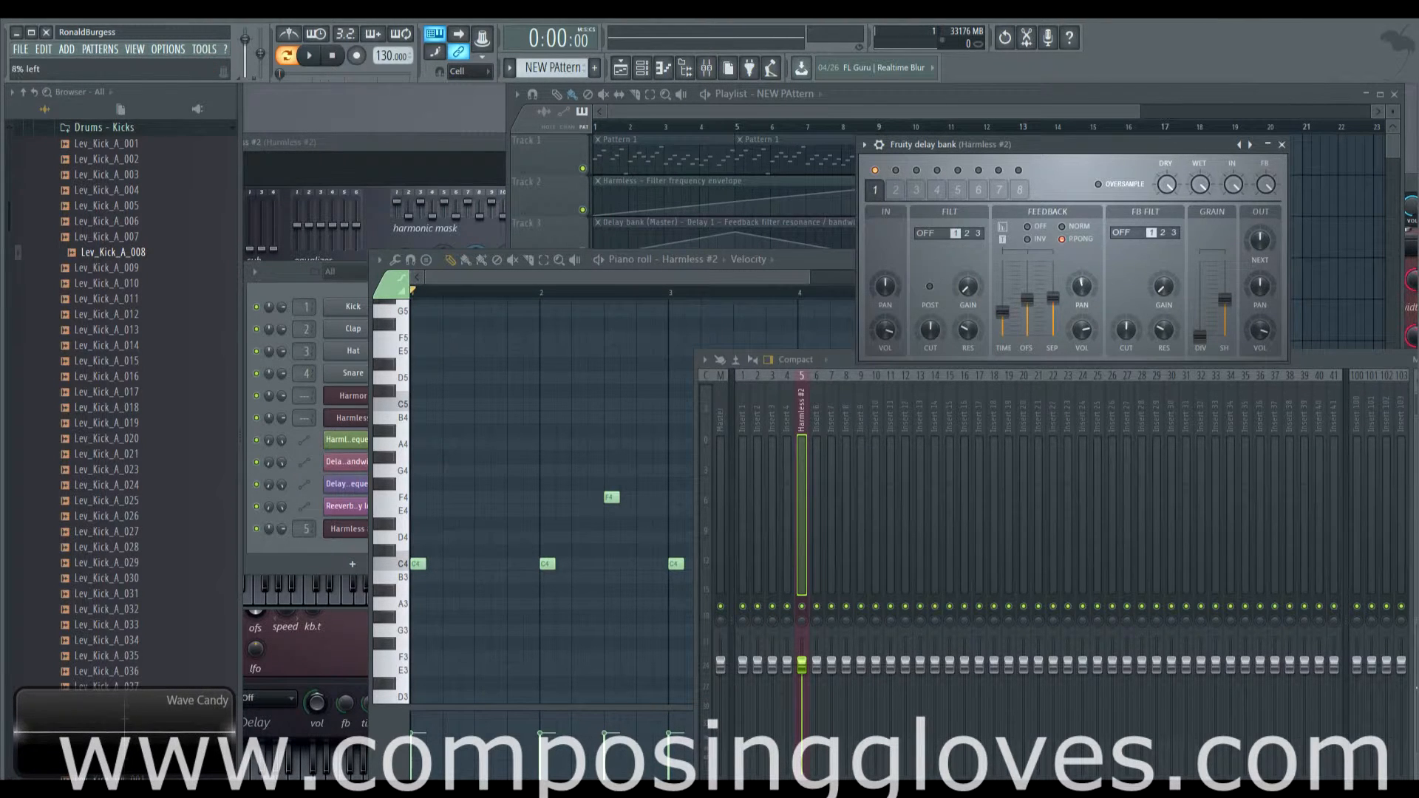
{"action": "key", "text": "space"}
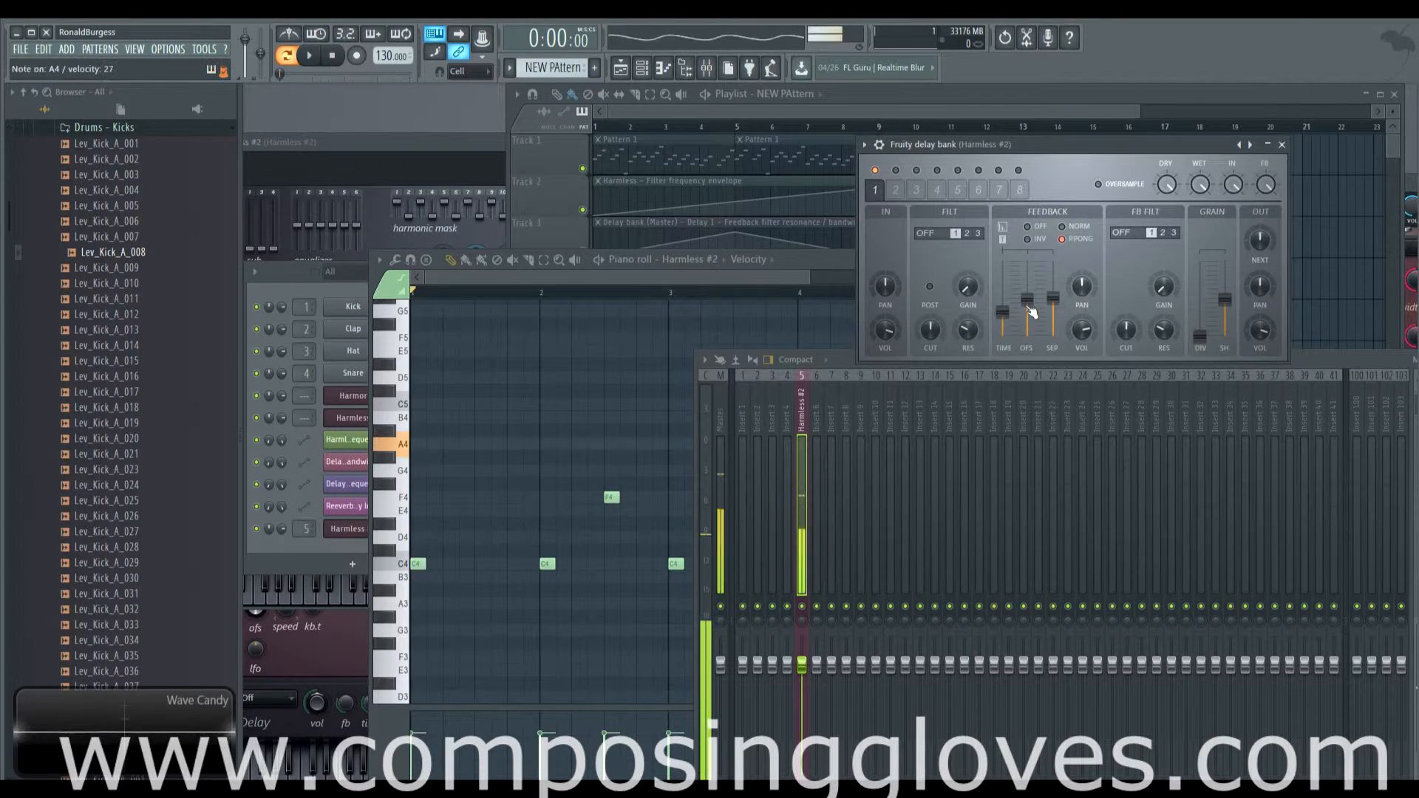
- Compare the time stereo offset at its maximum and near centre while playing notes, and set it to about 7.3 ms right
{"action": "left_click_drag", "start_coordinate": [1021, 298], "coordinate": [1026, 262]}
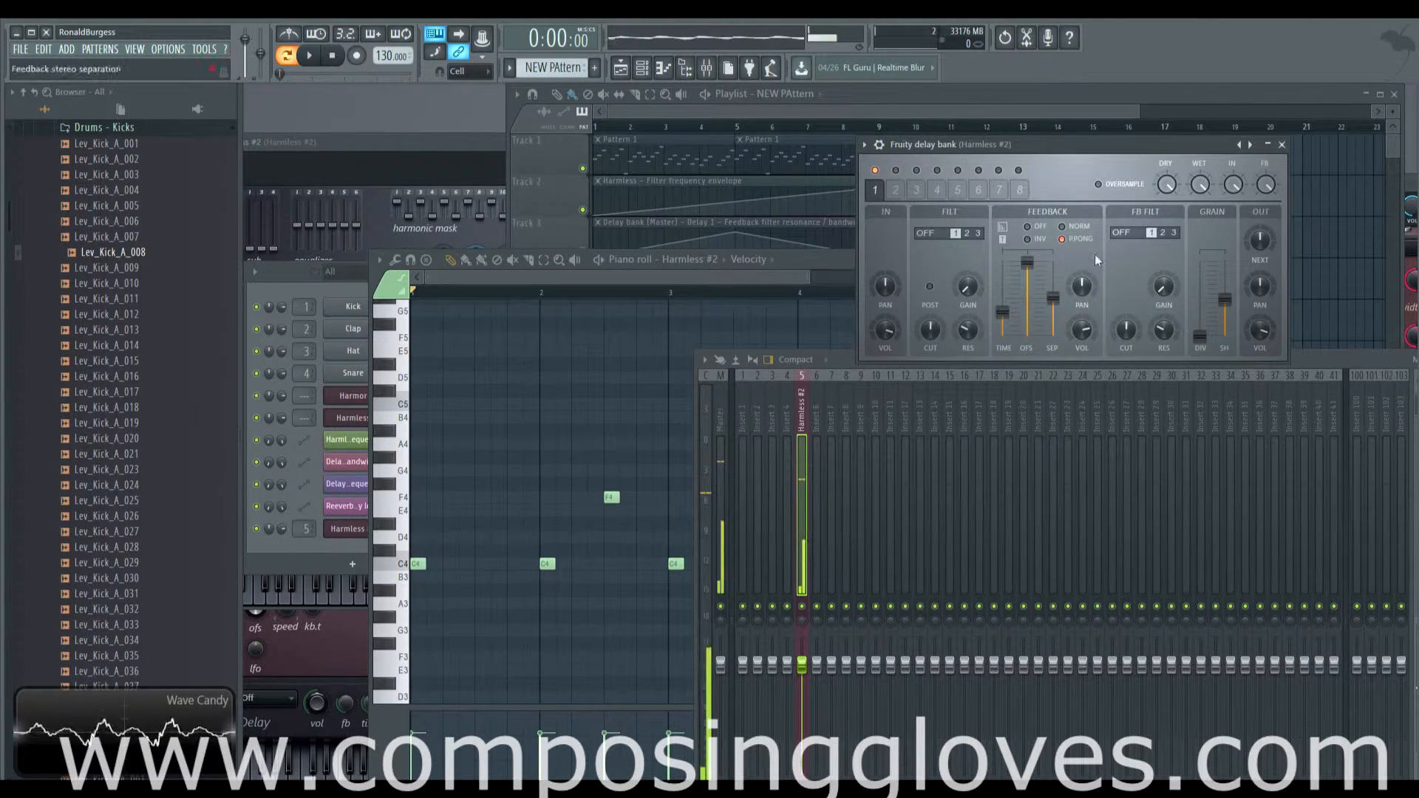
{"action": "left_click_drag", "start_coordinate": [1027, 263], "coordinate": [1026, 294]}
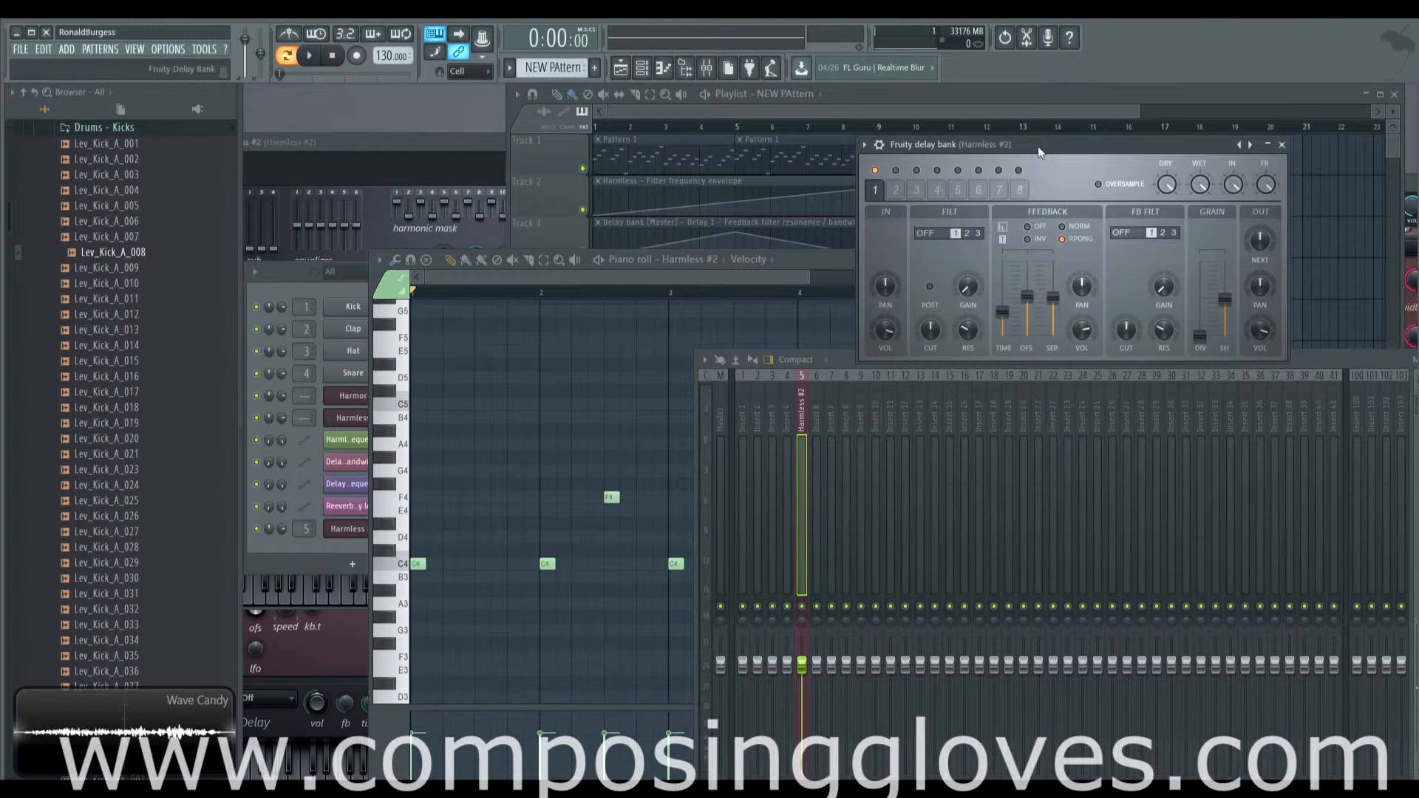
{"action": "left_click_drag", "start_coordinate": [1027, 296], "coordinate": [1027, 284]}
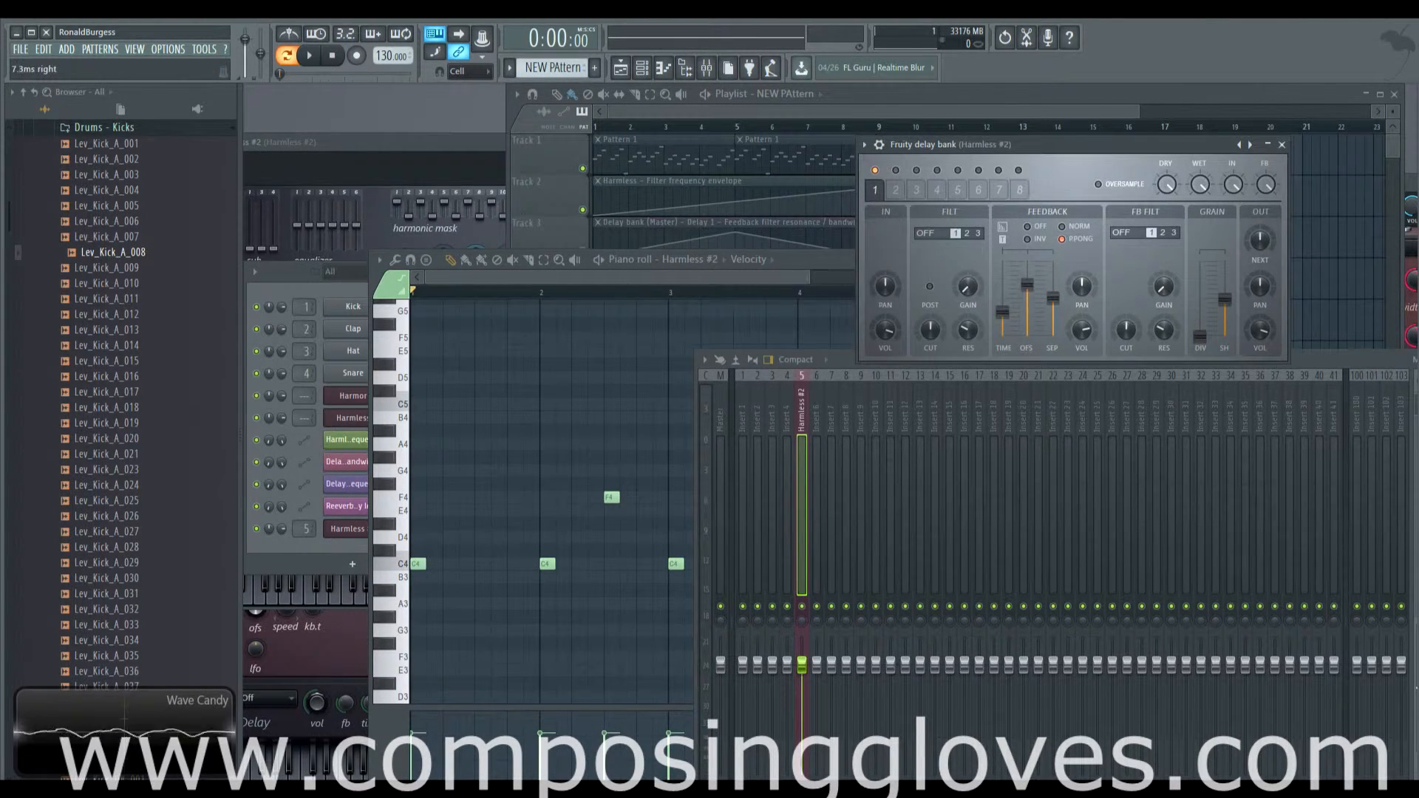